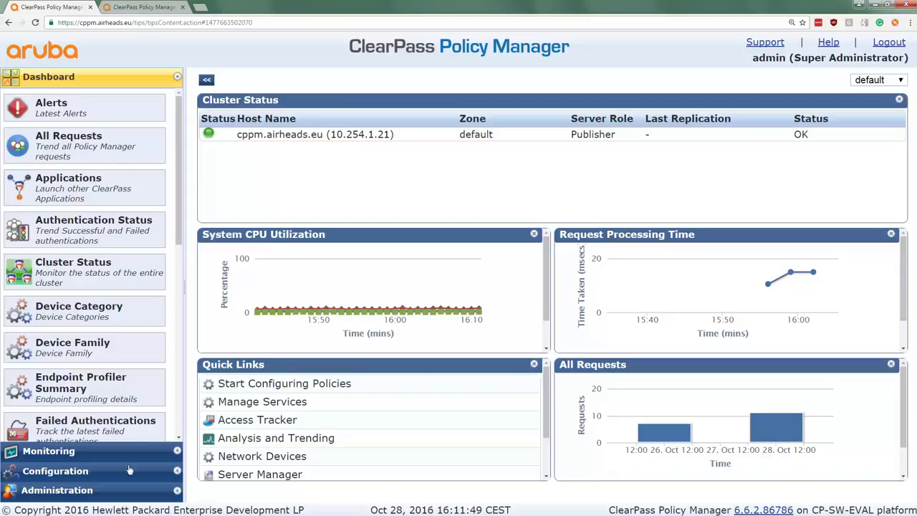
# Open the psql-user source under Authentication > Sources and show its Primary connection details.
pyautogui.click(77, 472)
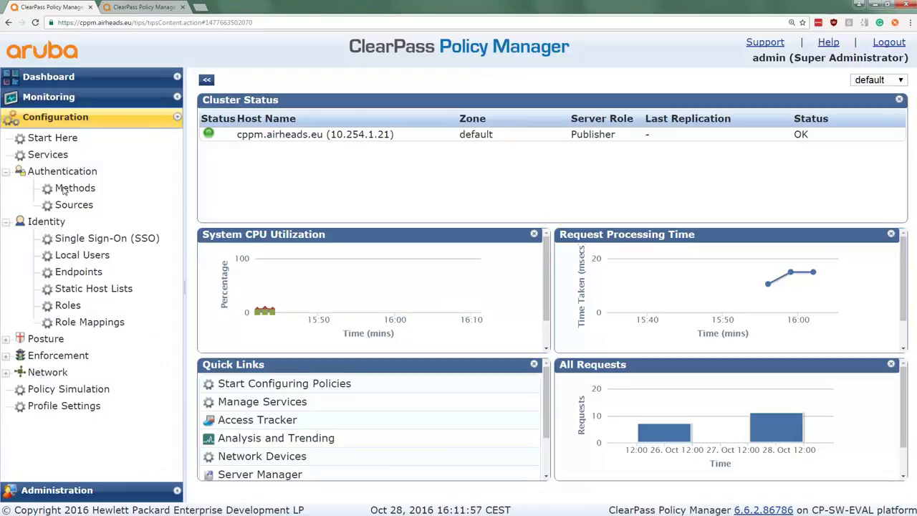
pyautogui.click(75, 206)
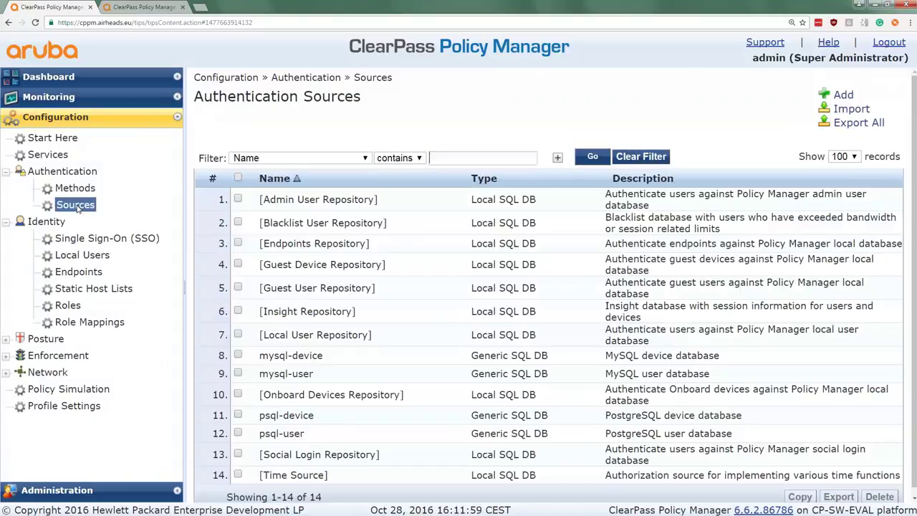
pyautogui.click(297, 437)
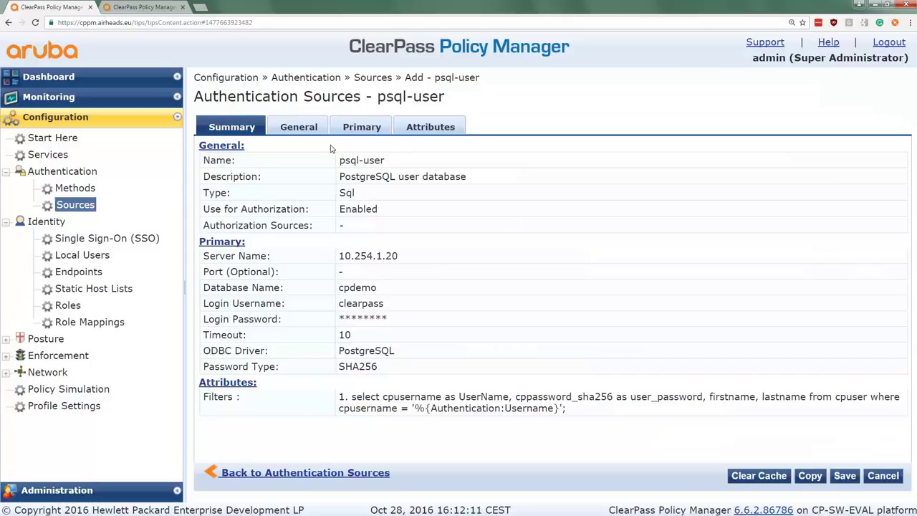
pyautogui.click(354, 126)
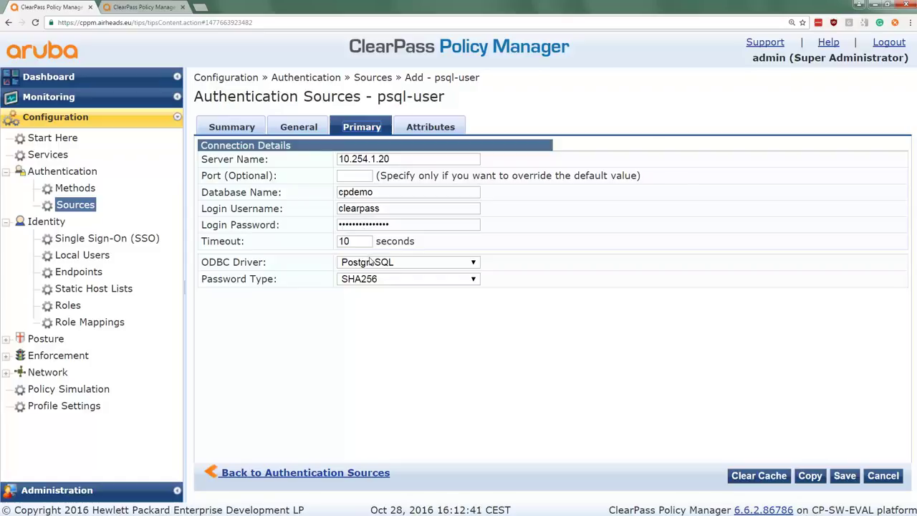
pyautogui.click(410, 265)
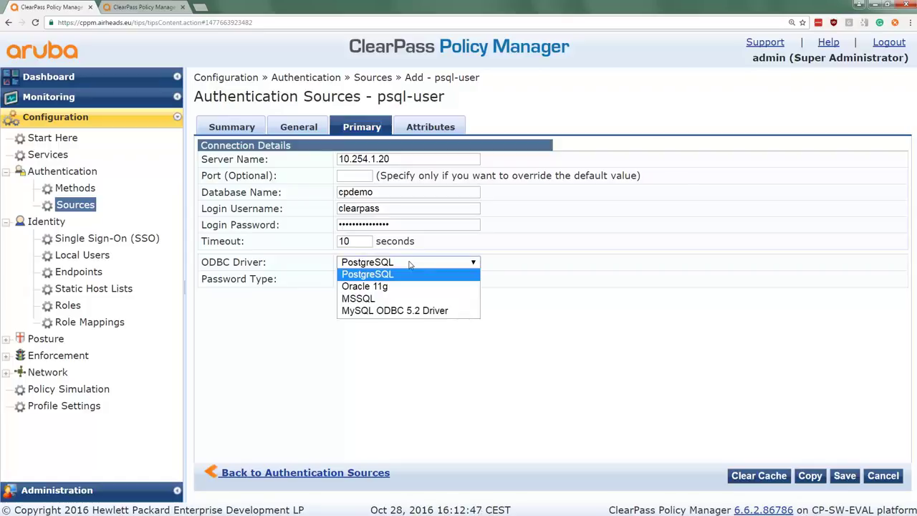
pyautogui.click(407, 275)
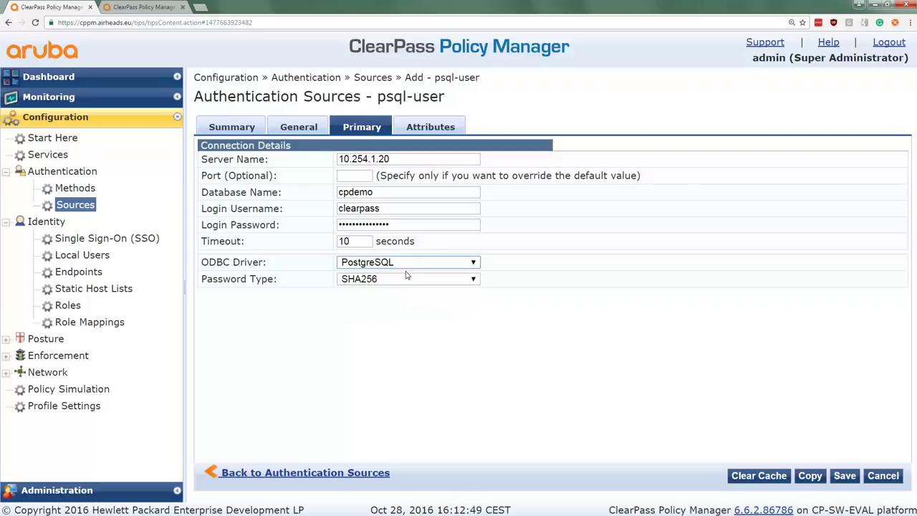
pyautogui.click(404, 282)
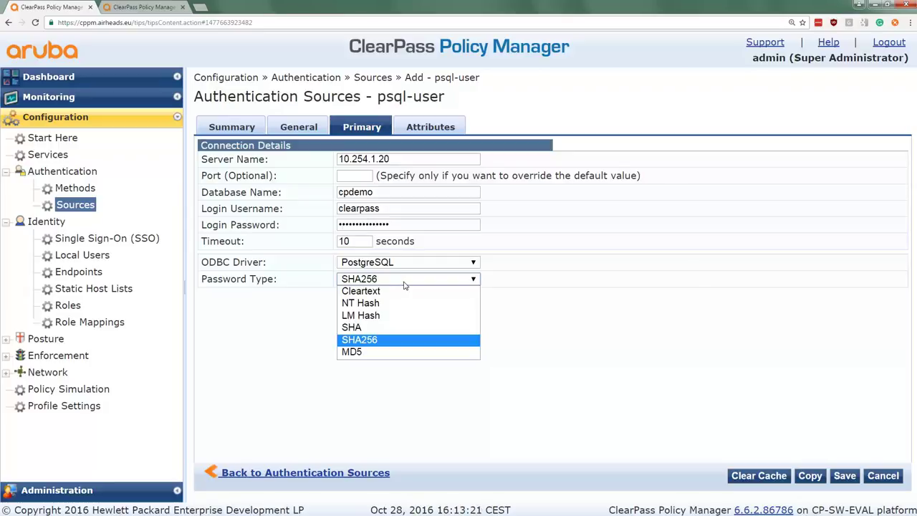
pyautogui.click(572, 327)
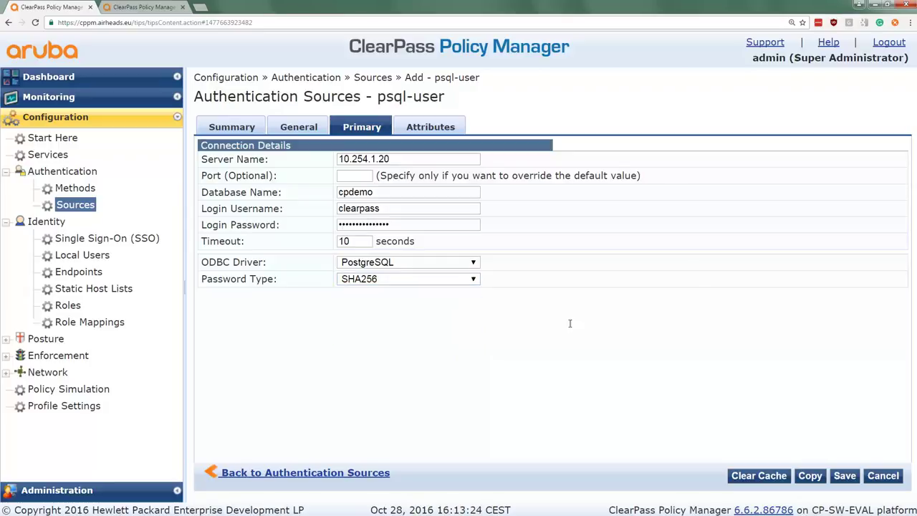
# Edit the SQL-cpuser filter from psql-user's Attributes tab and select cpusername in its query.
pyautogui.click(430, 128)
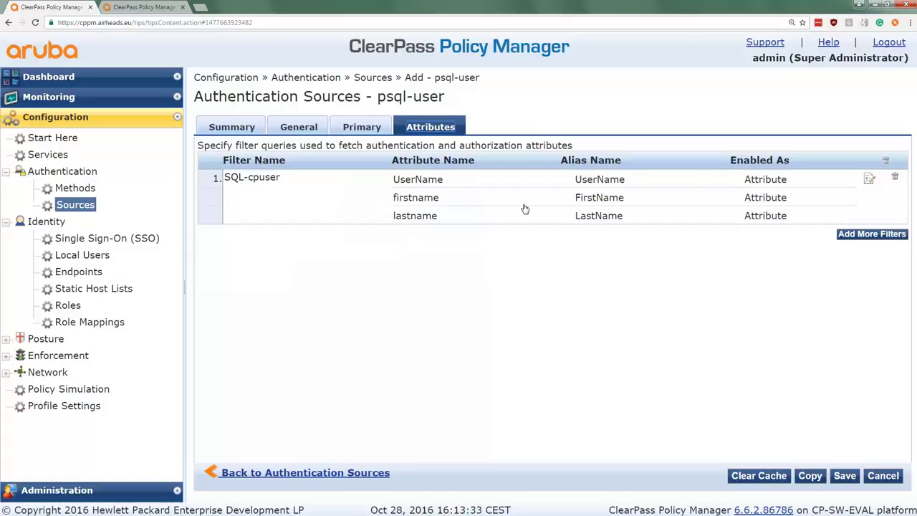
pyautogui.click(869, 179)
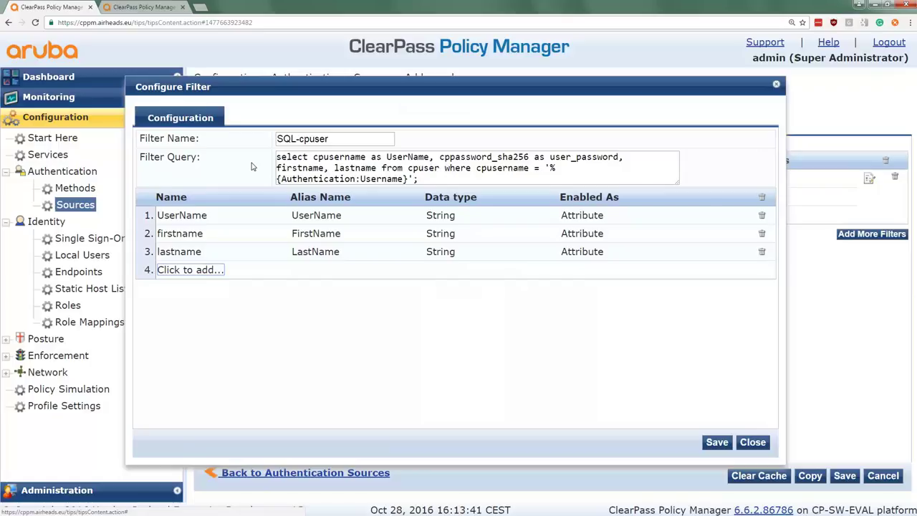
pyautogui.click(288, 156)
pyautogui.doubleClick(504, 167)
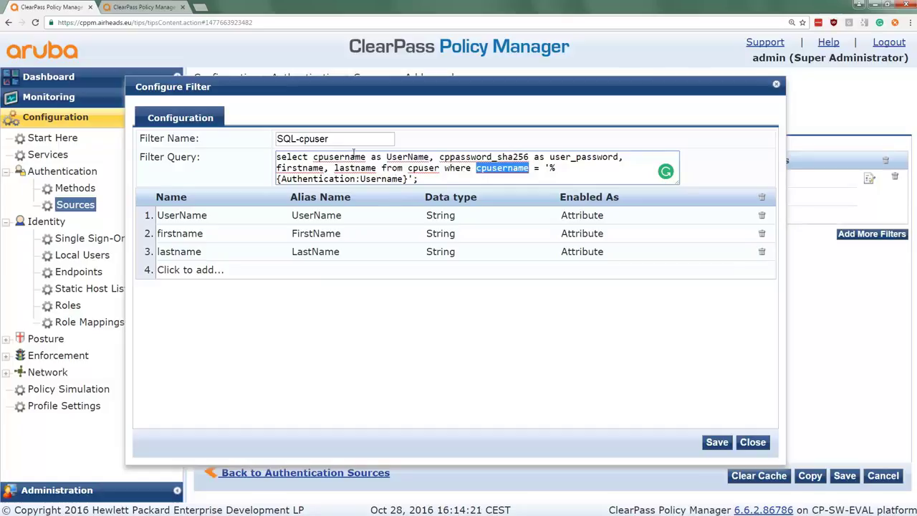
pyautogui.click(141, 9)
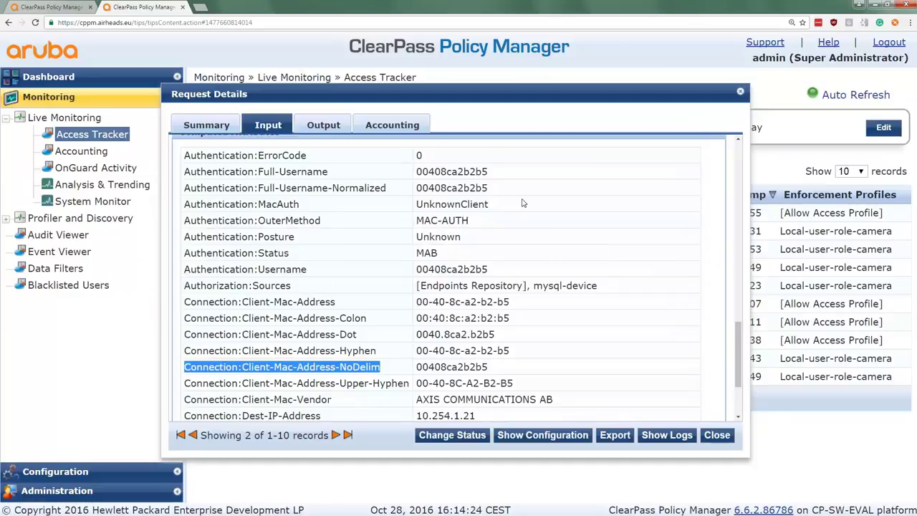
pyautogui.scroll(10, 709, 301)
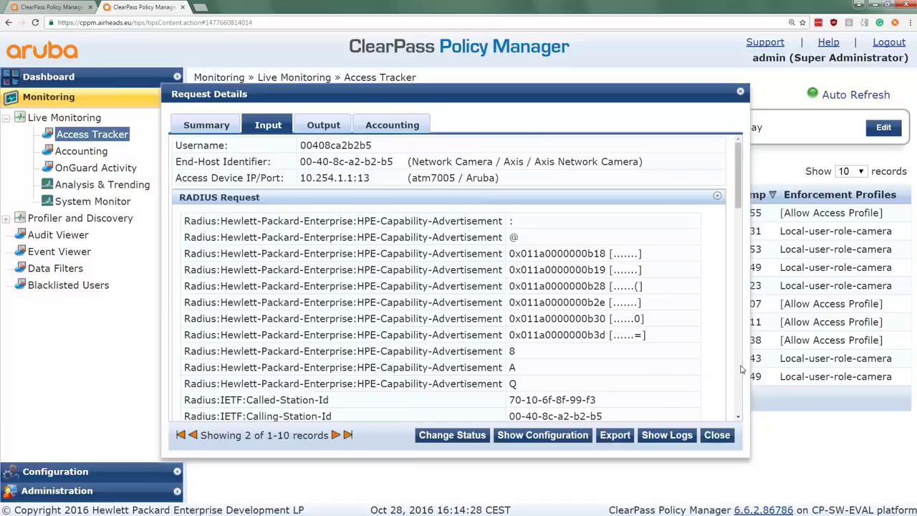
pyautogui.scroll(-4, 742, 370)
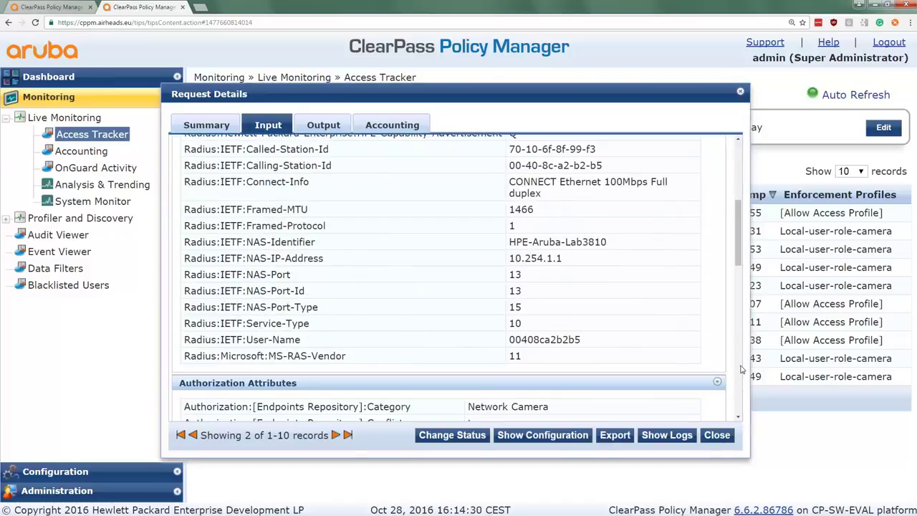
pyautogui.scroll(-4, 742, 369)
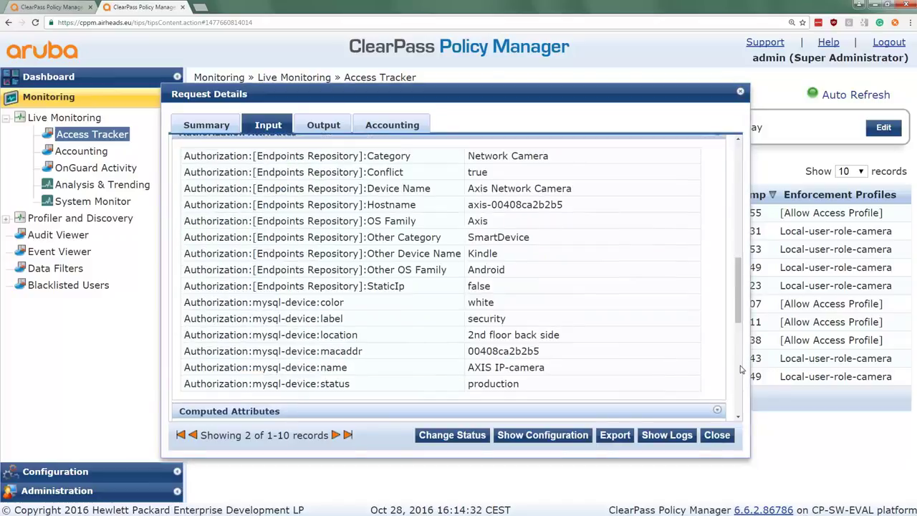
pyautogui.scroll(-4, 741, 369)
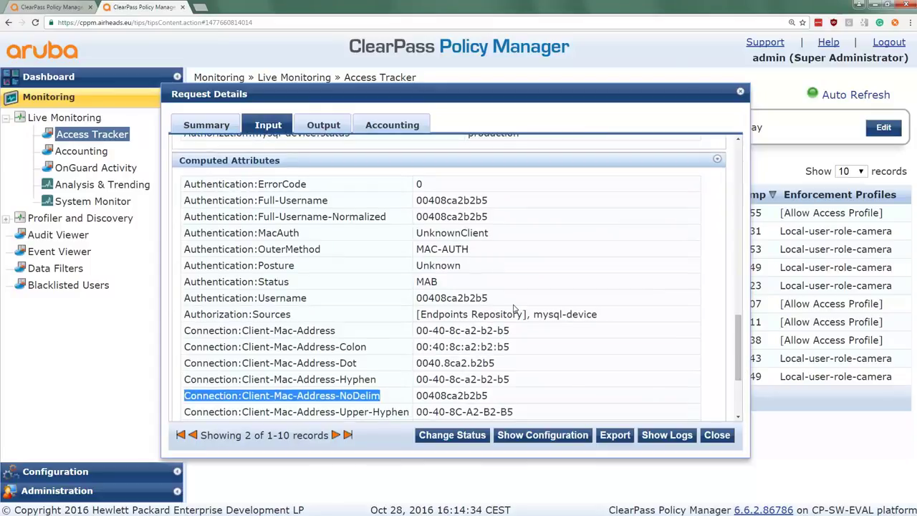
pyautogui.doubleClick(437, 298)
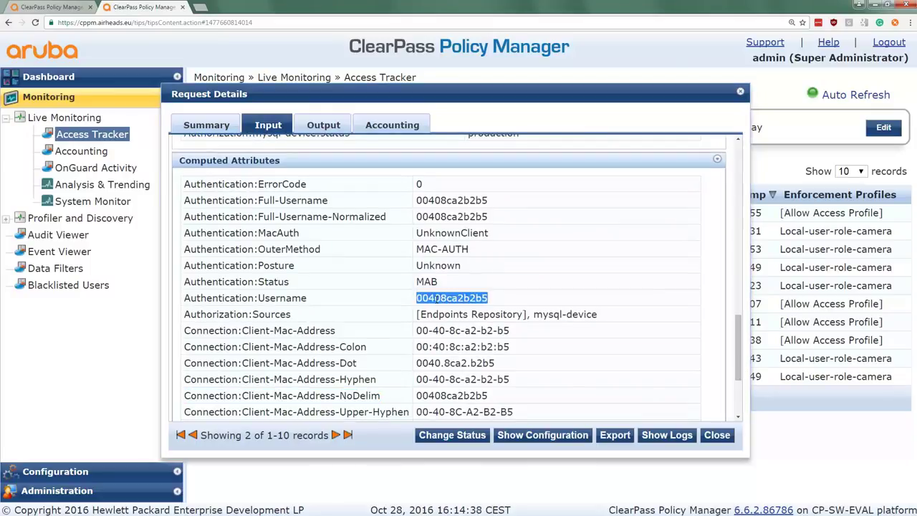
pyautogui.doubleClick(301, 298)
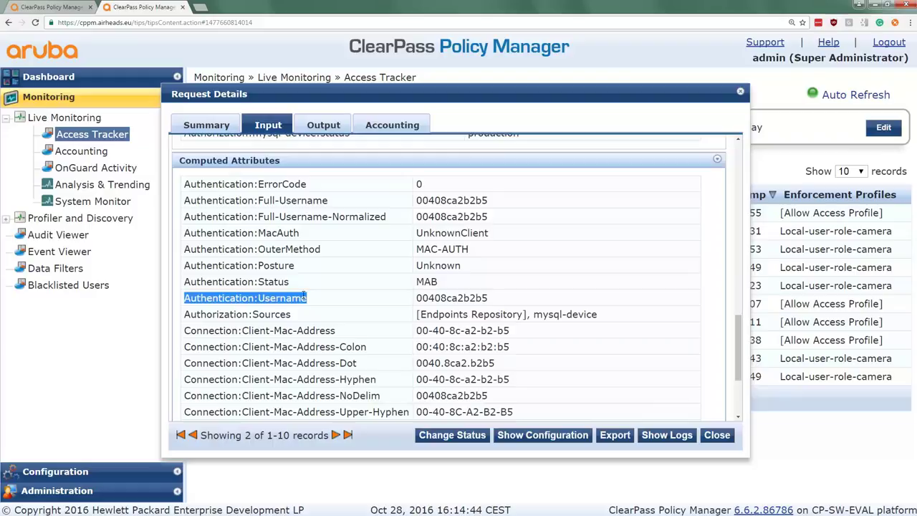
pyautogui.click(65, 9)
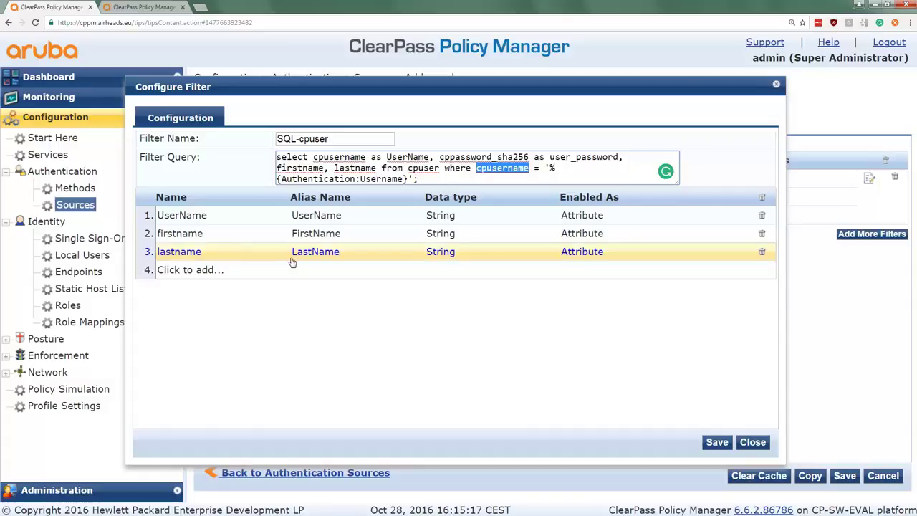
# Close the SQL-cpuser filter and open the TestSQL service from the services list.
pyautogui.click(753, 443)
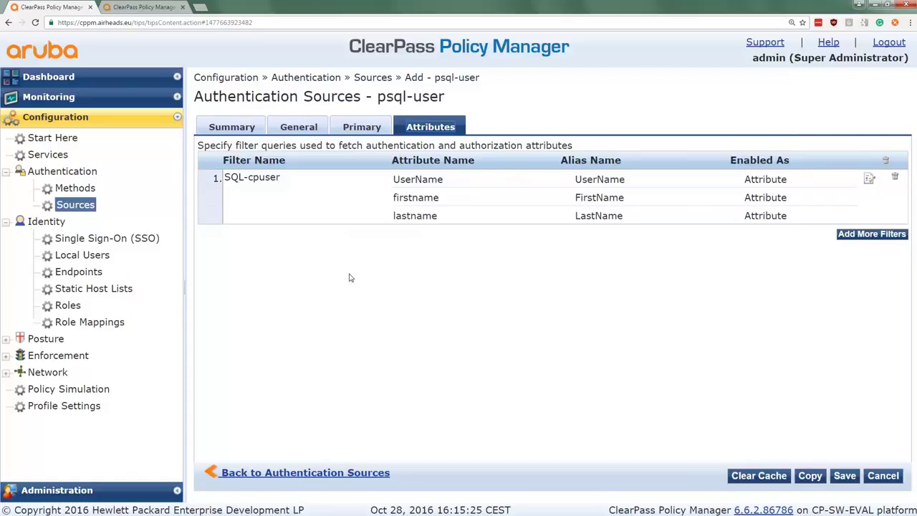
pyautogui.click(56, 157)
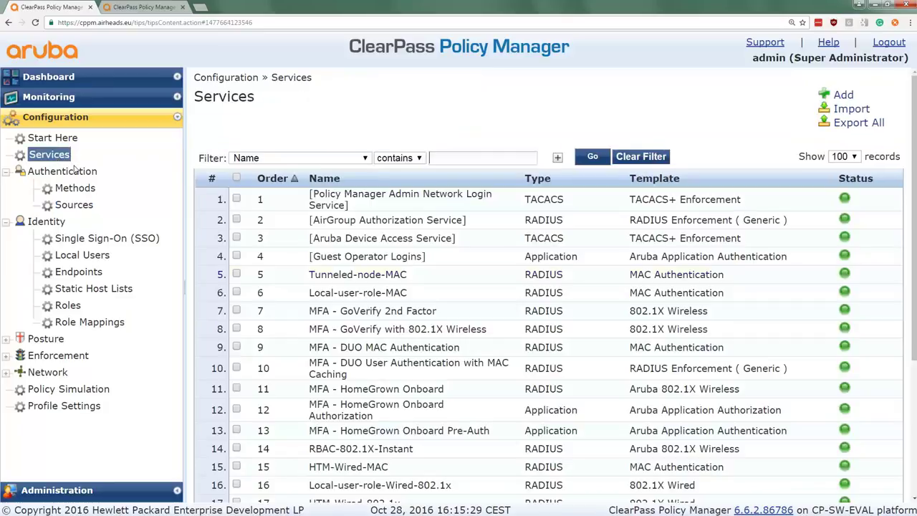
pyautogui.scroll(-3, 445, 435)
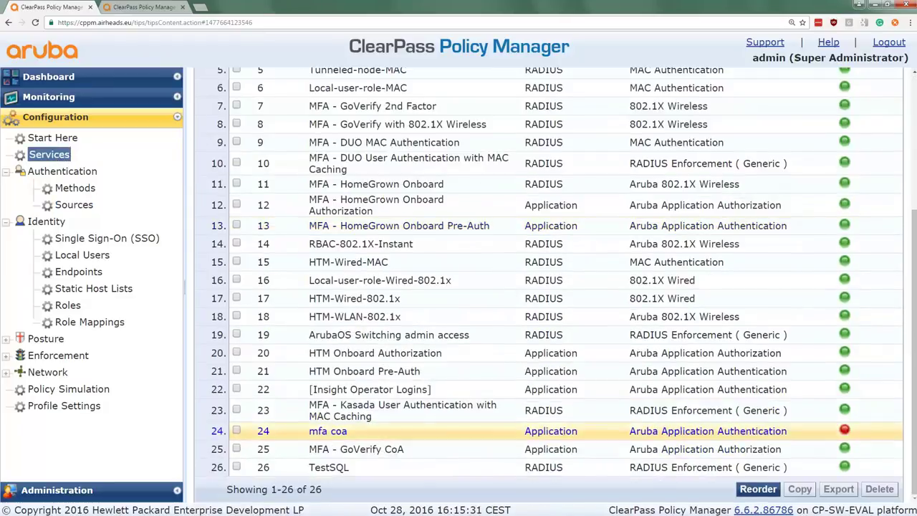
pyautogui.click(332, 470)
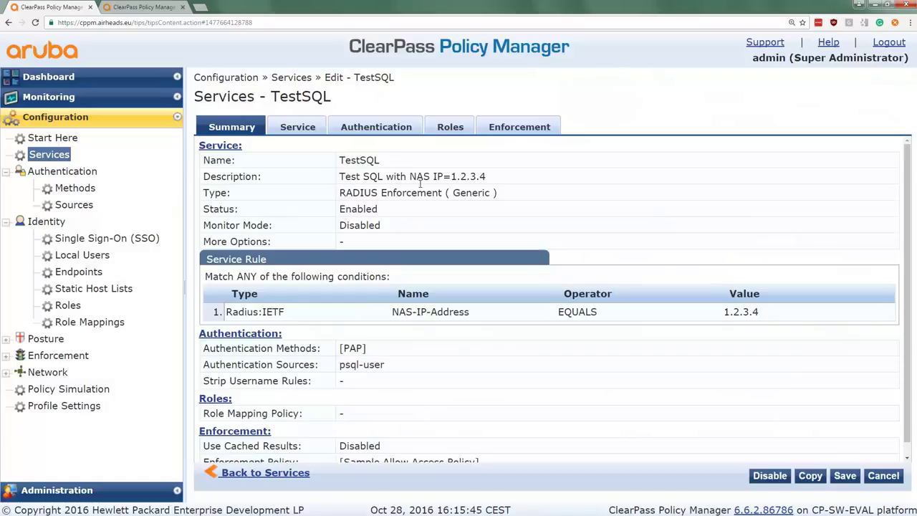
# Review TestSQL's authentication, role mapping and enforcement settings, then go to Policy Simulation.
pyautogui.click(365, 129)
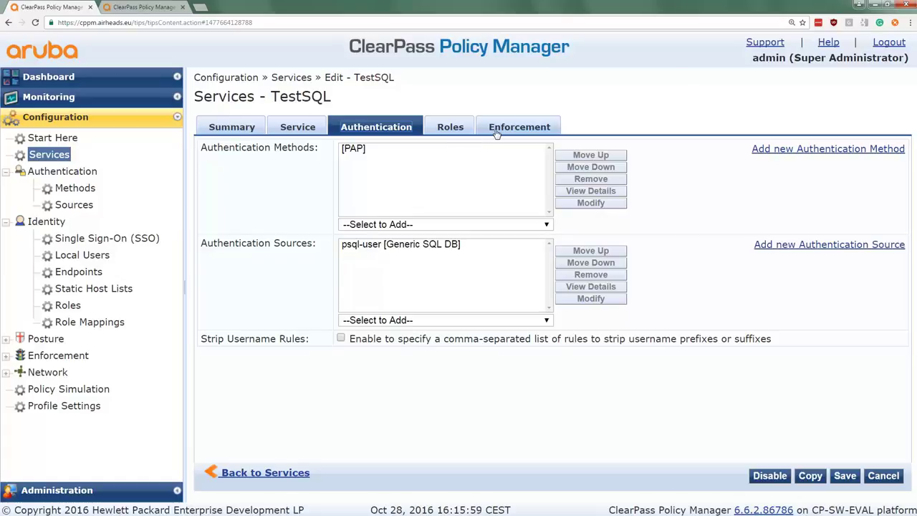
pyautogui.click(458, 136)
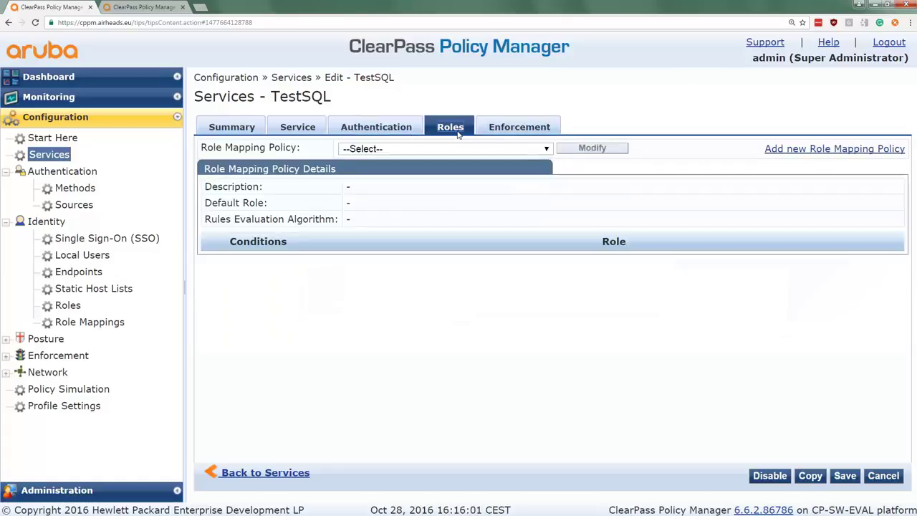
pyautogui.click(520, 130)
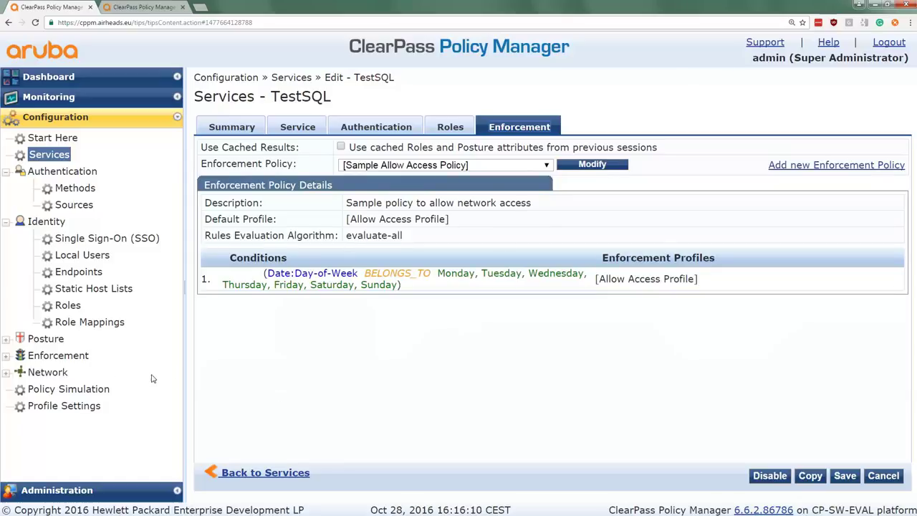
pyautogui.click(72, 391)
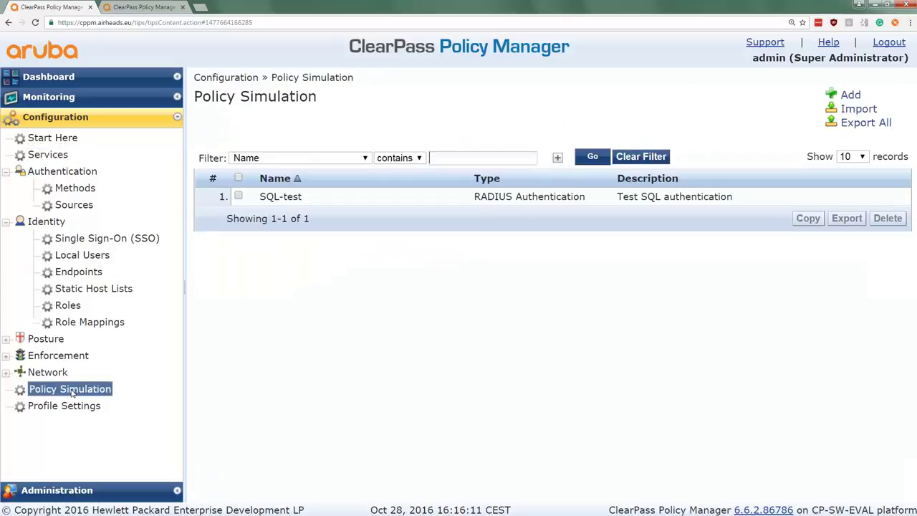
# Enter the test user's password in SQL-test and run it, seeing RADIUS authentication fail.
pyautogui.click(281, 197)
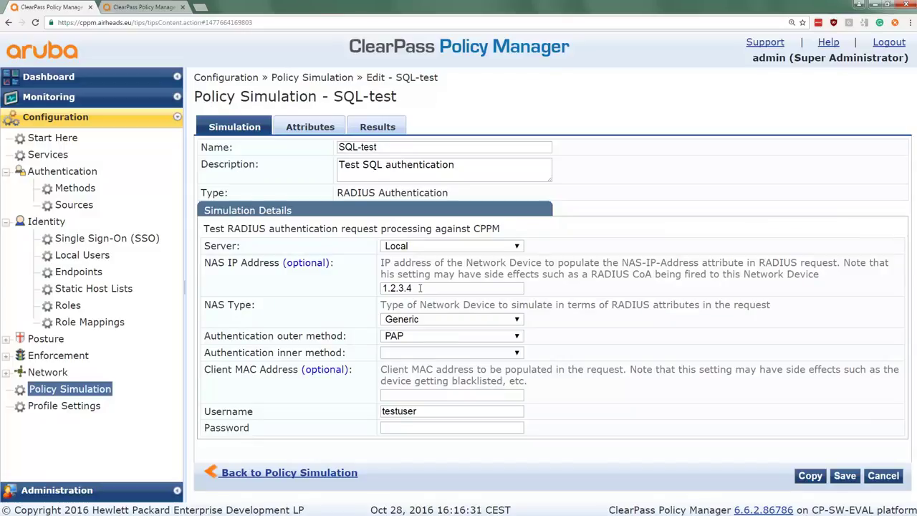
pyautogui.click(400, 428)
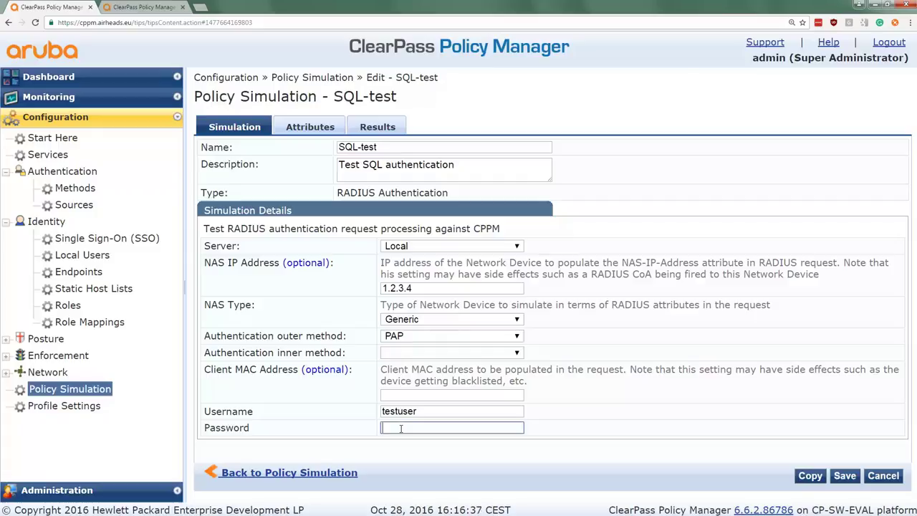
pyautogui.write('testpassword')
pyautogui.click(385, 127)
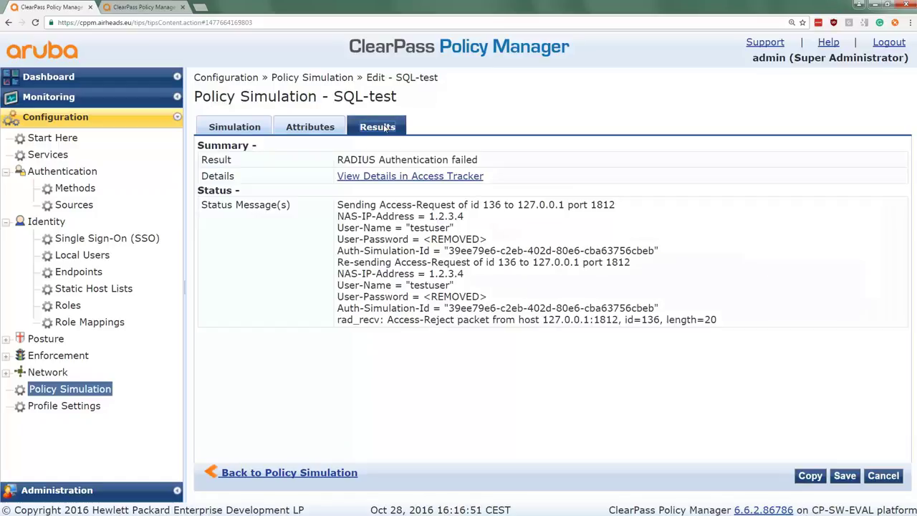
# Open the rejected request's Access Tracker alerts and highlight error 216: SHA256 password check failed.
pyautogui.click(420, 177)
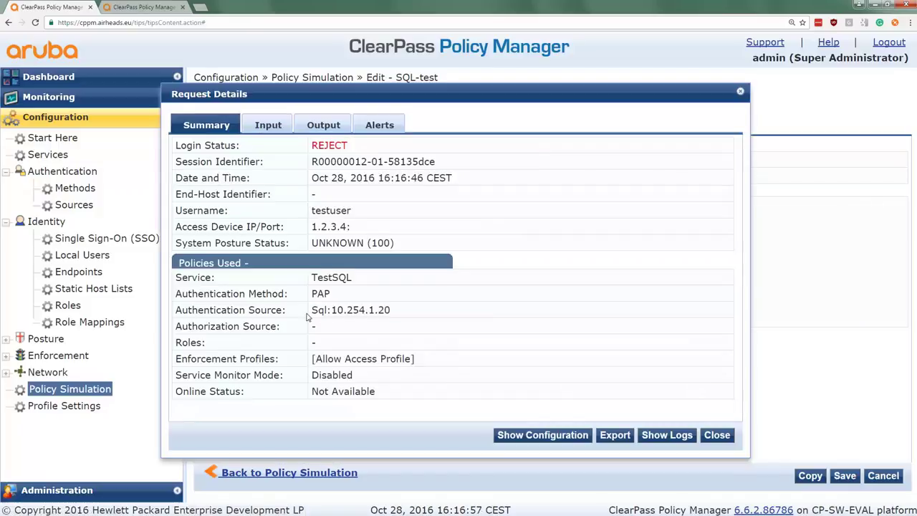
pyautogui.click(376, 126)
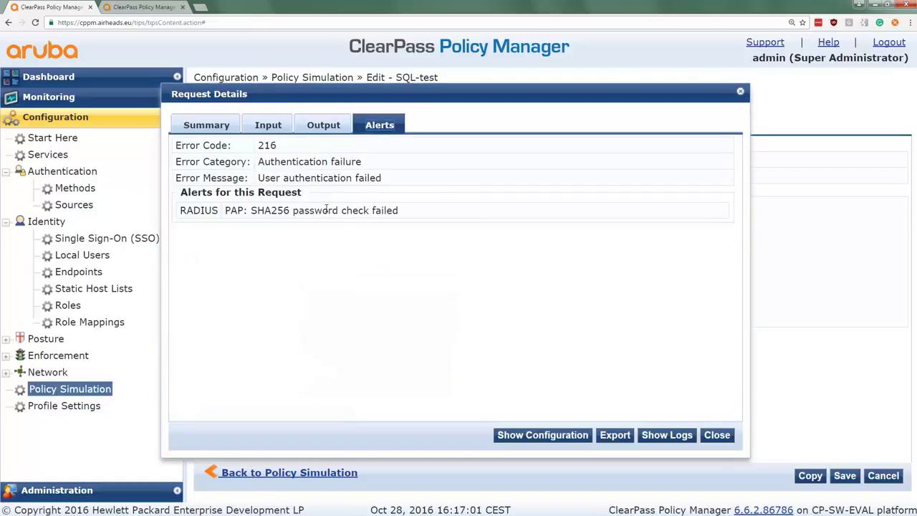
pyautogui.moveTo(252, 210); pyautogui.dragTo(408, 214)
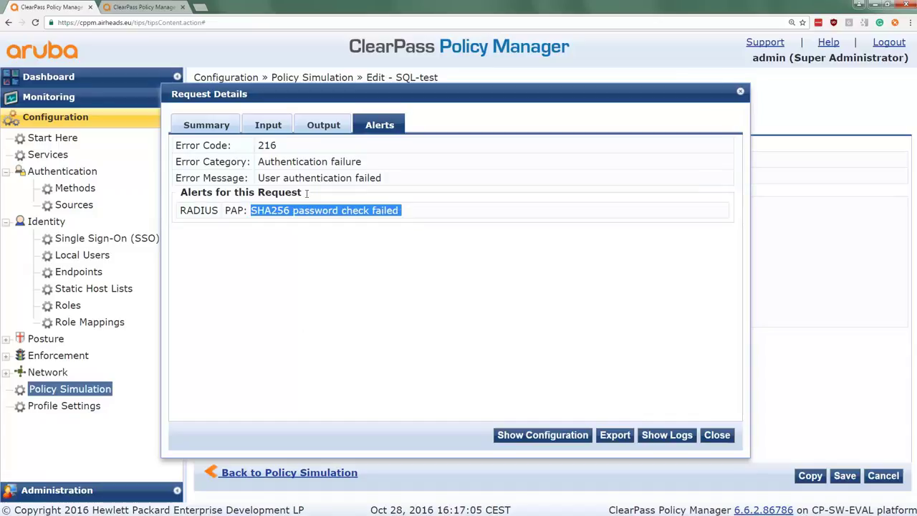
# Replace the SQL-test simulation password, save it, reopen SQL-test and rerun it.
pyautogui.click(719, 436)
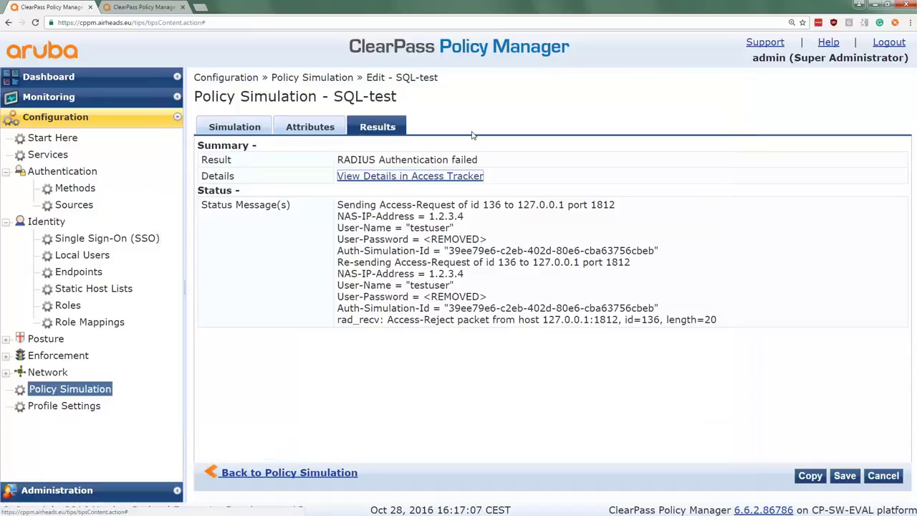
pyautogui.click(236, 127)
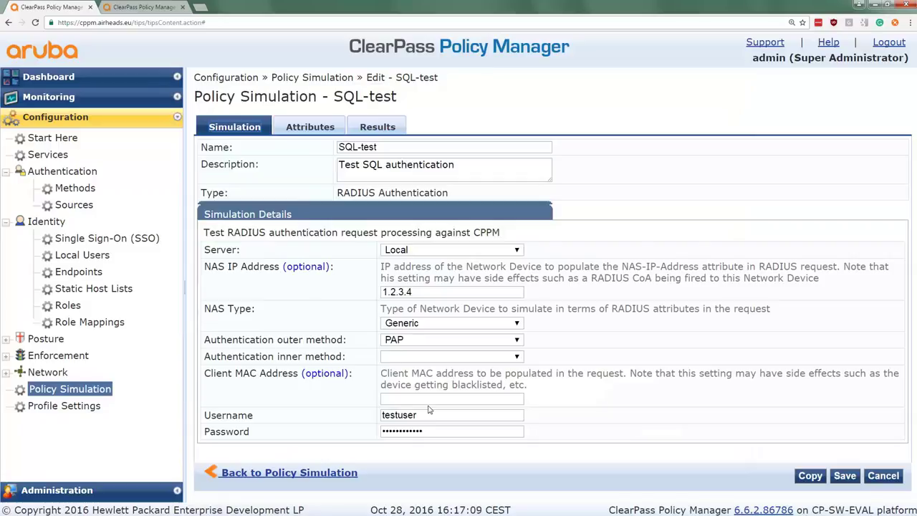
pyautogui.moveTo(434, 431); pyautogui.dragTo(341, 435)
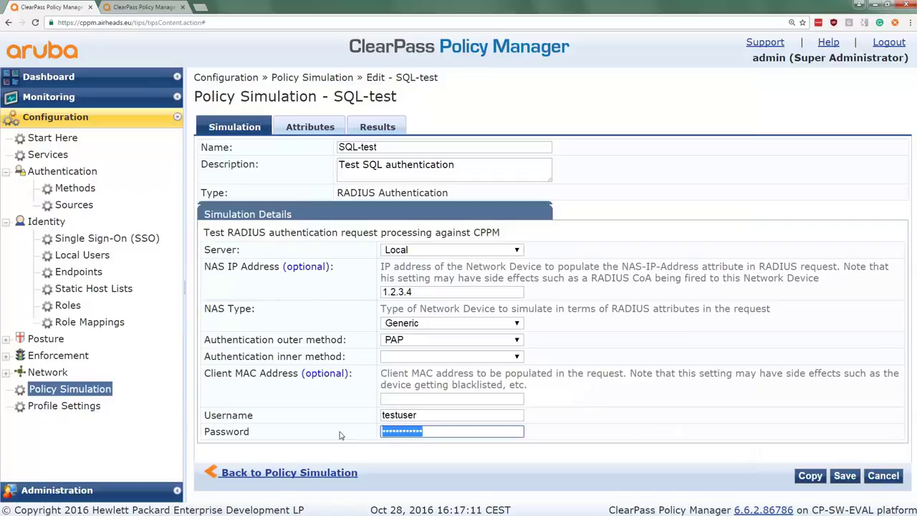
pyautogui.write('password')
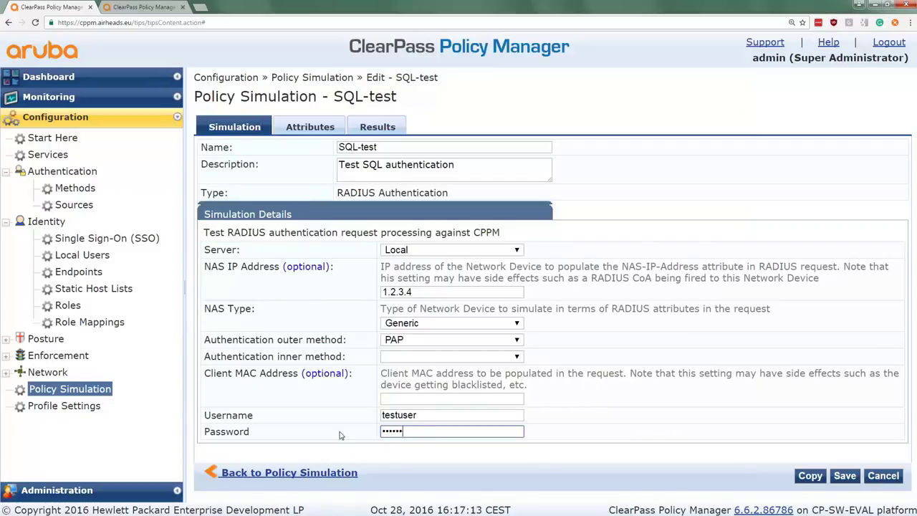
pyautogui.click(843, 477)
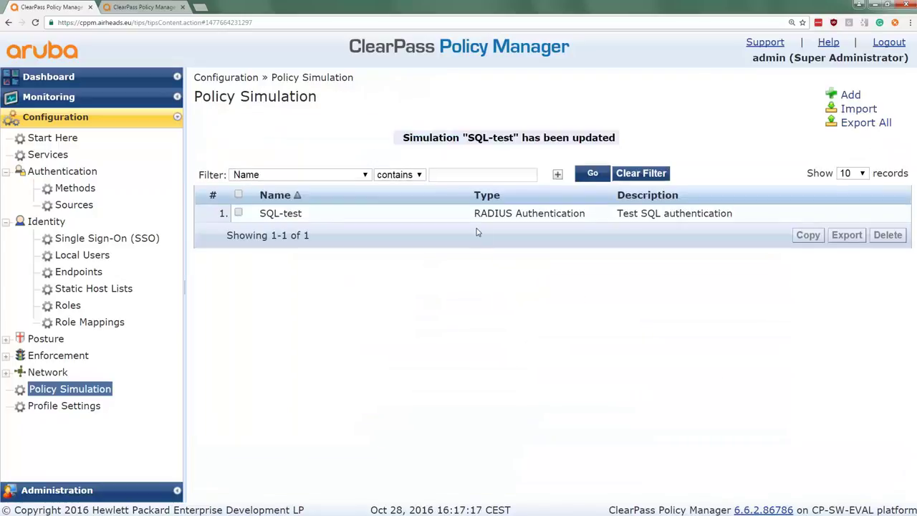
pyautogui.click(291, 213)
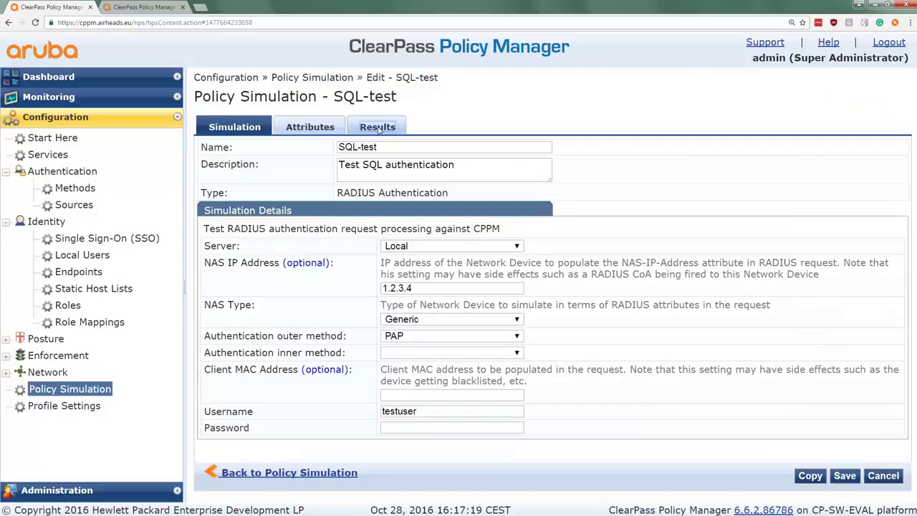
pyautogui.click(378, 127)
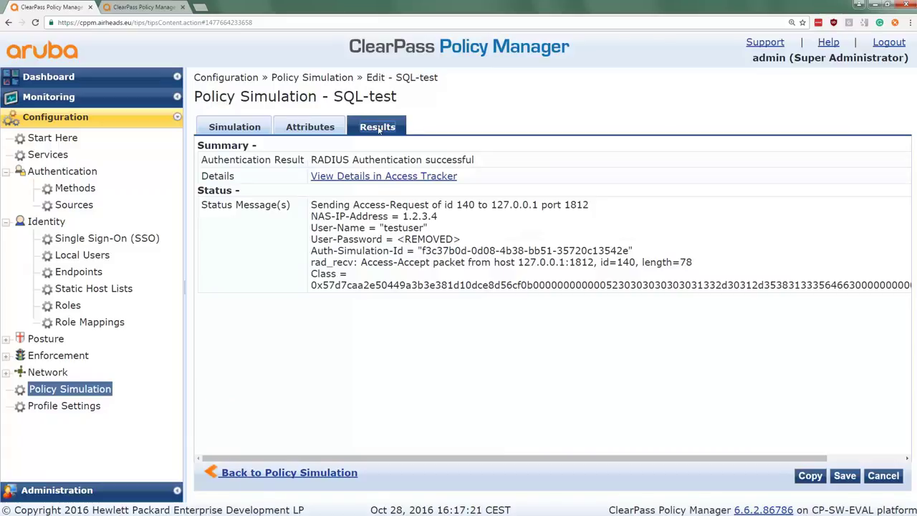
# Confirm successful authentication returning psql-user attributes FirstName Testfirst and LastName Testlast in Access Tracker.
pyautogui.click(392, 180)
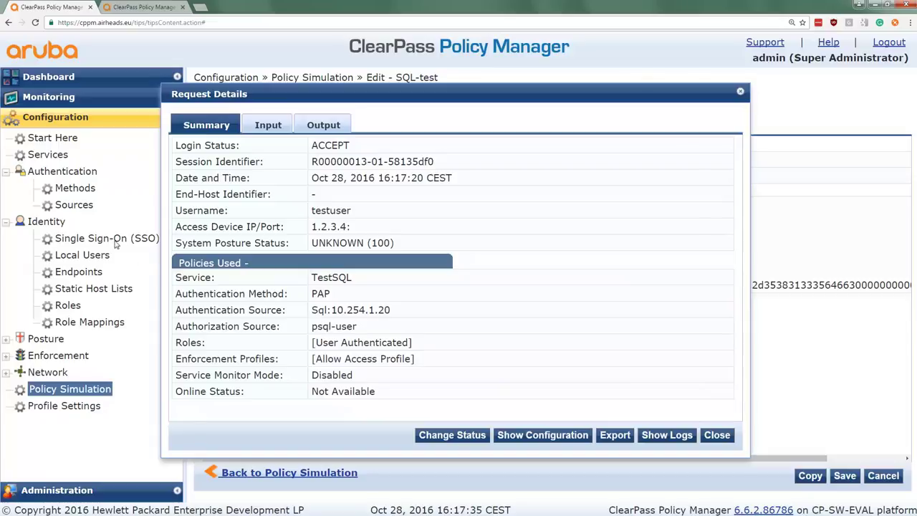
pyautogui.click(270, 125)
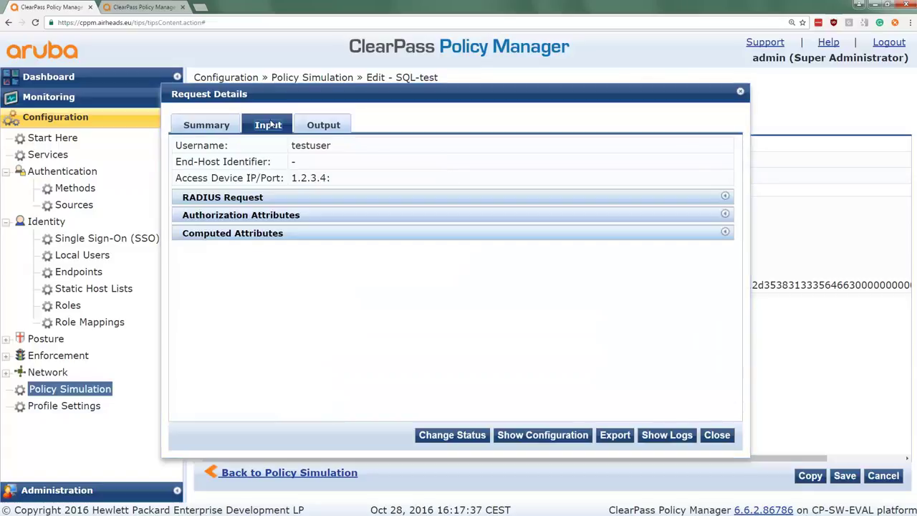
pyautogui.click(259, 218)
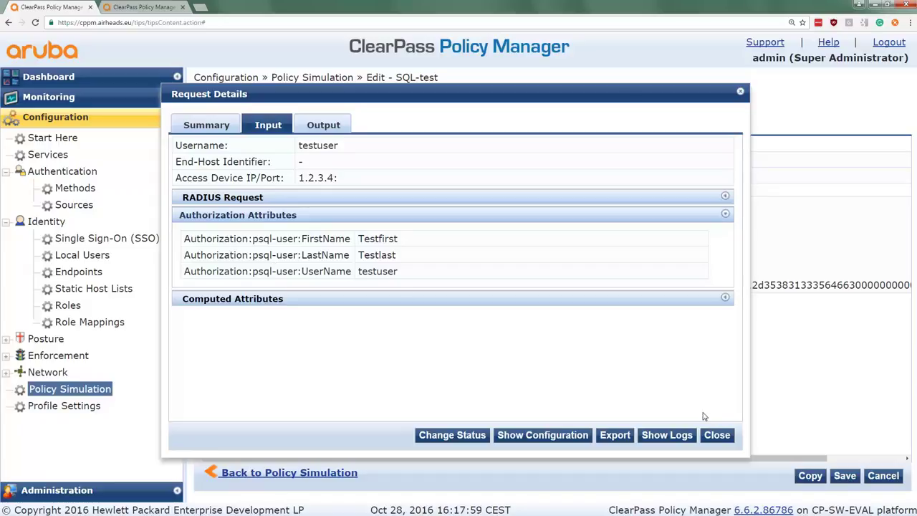
pyautogui.click(715, 435)
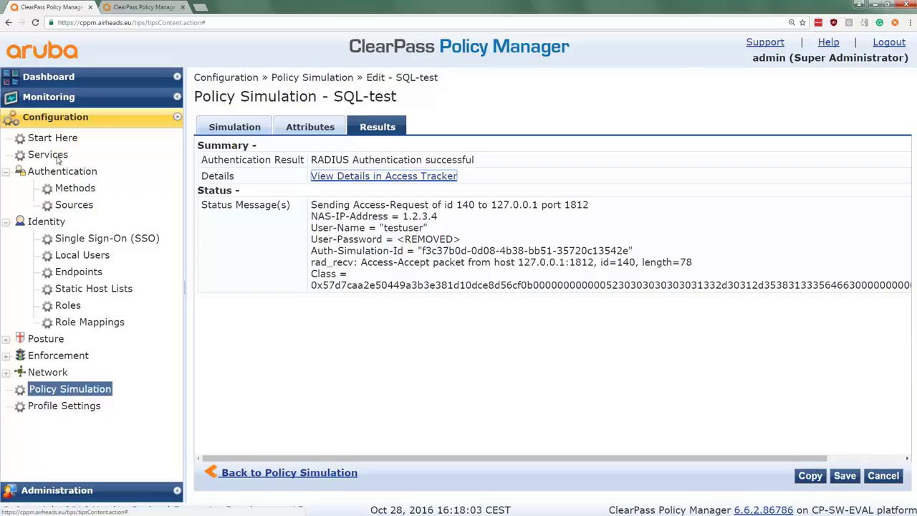
pyautogui.click(74, 205)
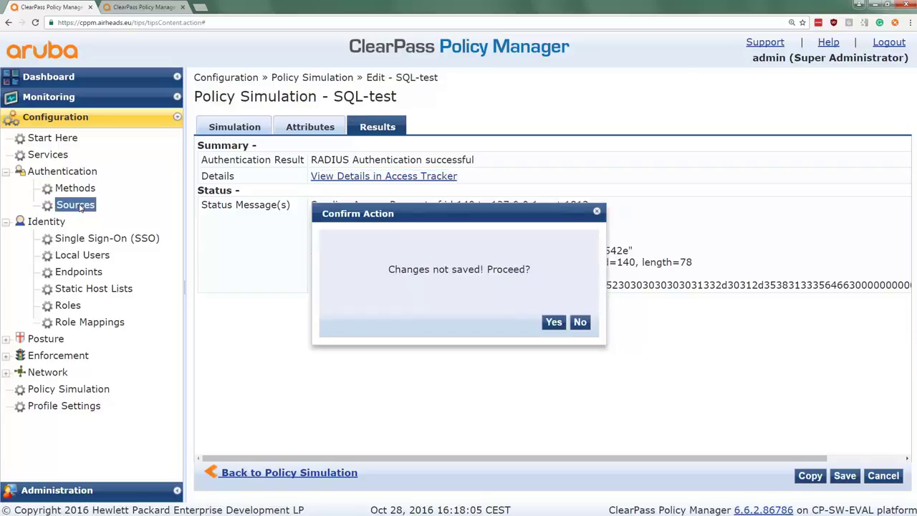
# Change the psql-user source's Password Type from SHA256 to Cleartext.
pyautogui.click(554, 323)
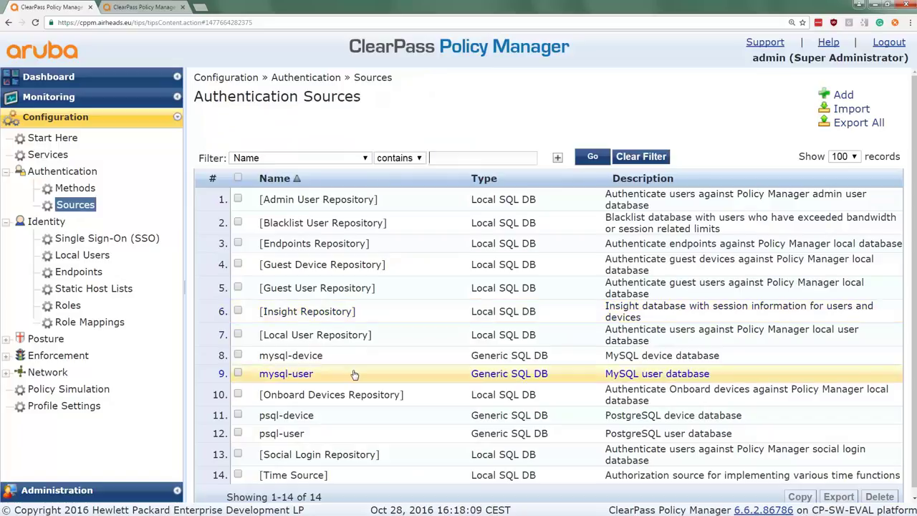
pyautogui.click(285, 438)
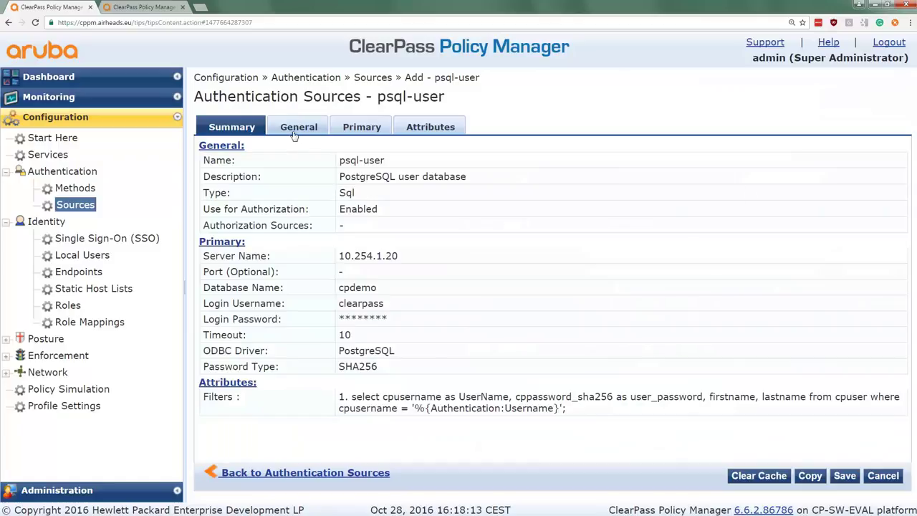
pyautogui.click(296, 133)
pyautogui.click(358, 125)
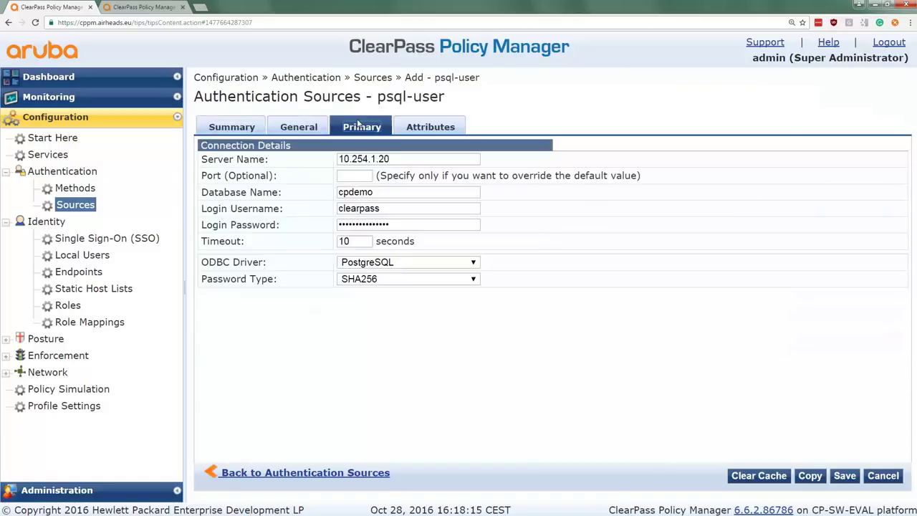
pyautogui.click(398, 281)
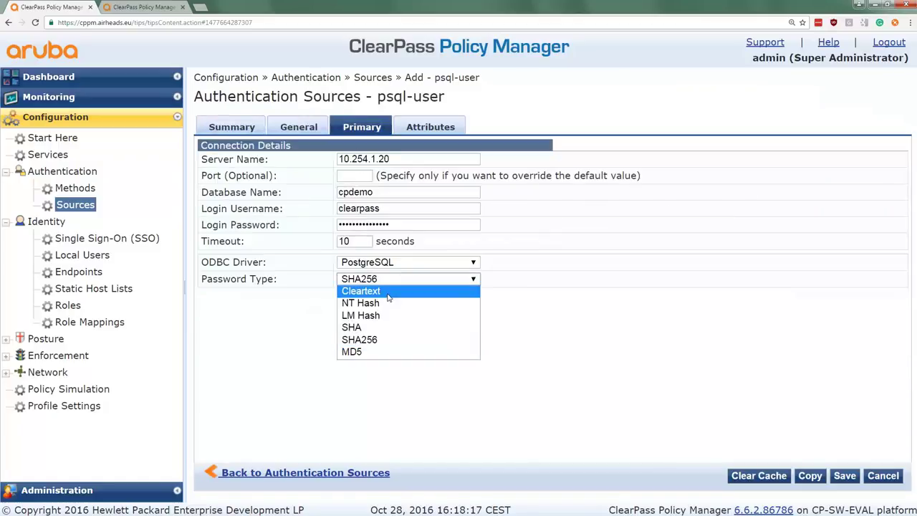
pyautogui.click(388, 292)
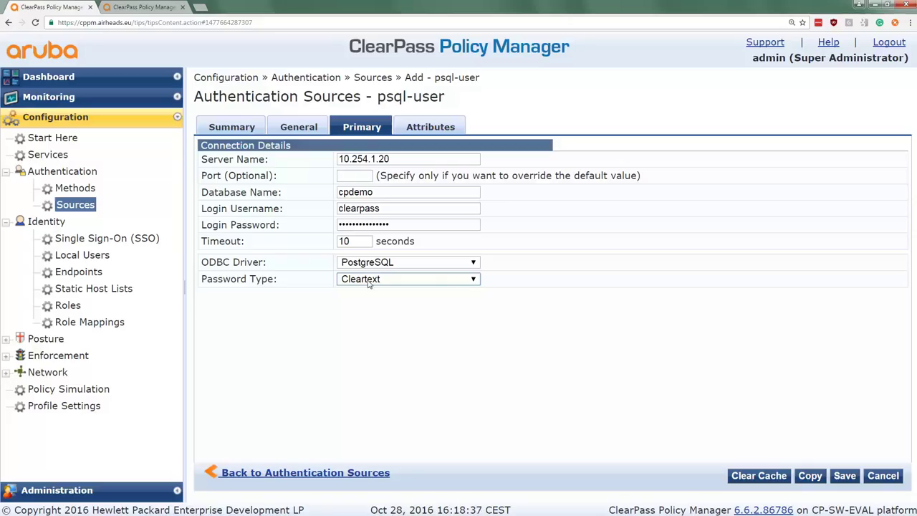
pyautogui.click(427, 131)
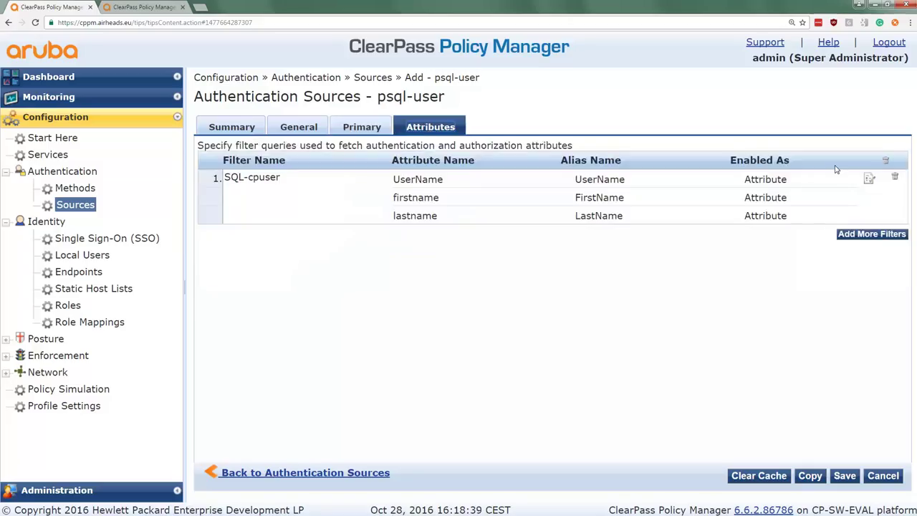
# Delete the sha256 suffix from the SQL-cpuser filter query and save the filter.
pyautogui.click(869, 180)
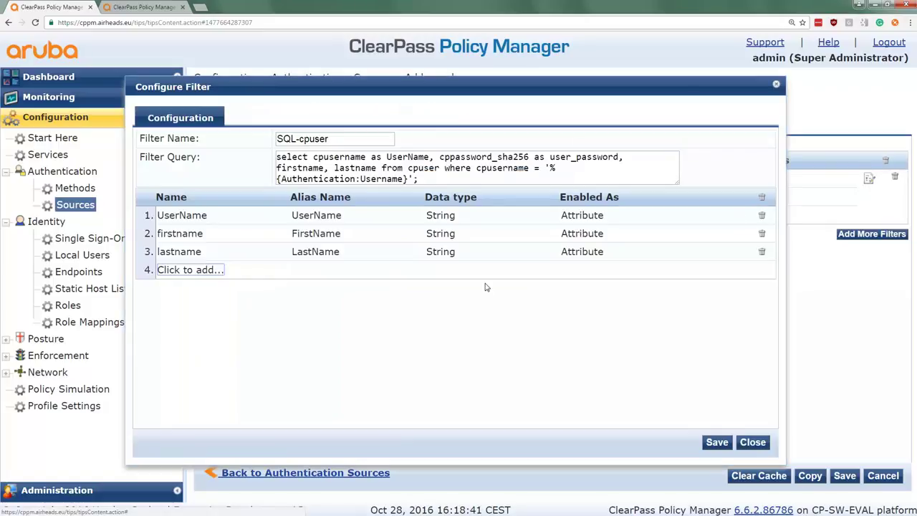
pyautogui.click(497, 156)
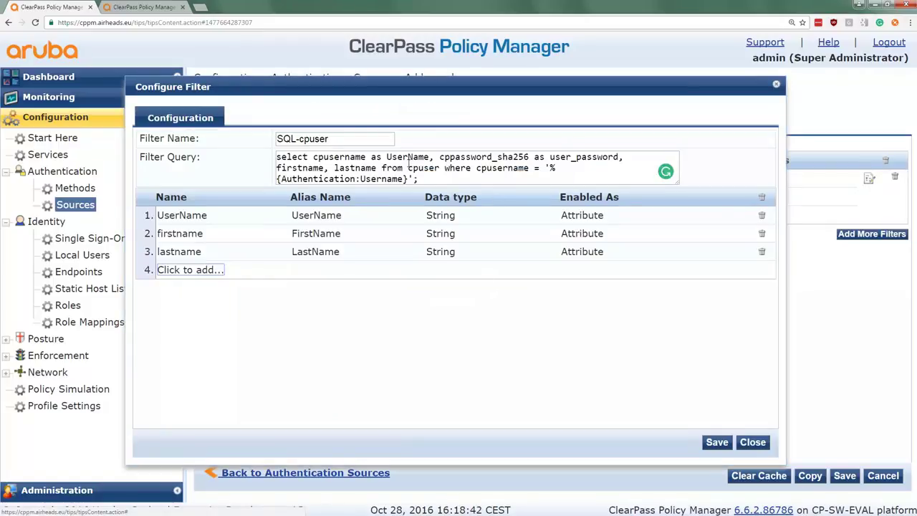
pyautogui.doubleClick(493, 156)
pyautogui.hotkey('shift', 'Right')
pyautogui.hotkey('shift', 'Right')
pyautogui.hotkey('shift', 'Right')
pyautogui.hotkey('shift', 'Right')
pyautogui.hotkey('shift', 'Right')
pyautogui.hotkey('shift', 'Right')
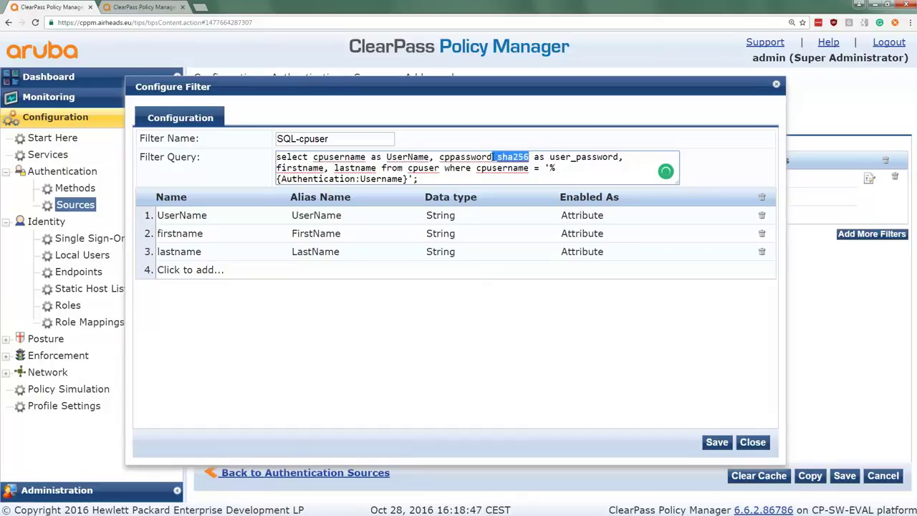
pyautogui.press('BackSpace')
pyautogui.click(539, 352)
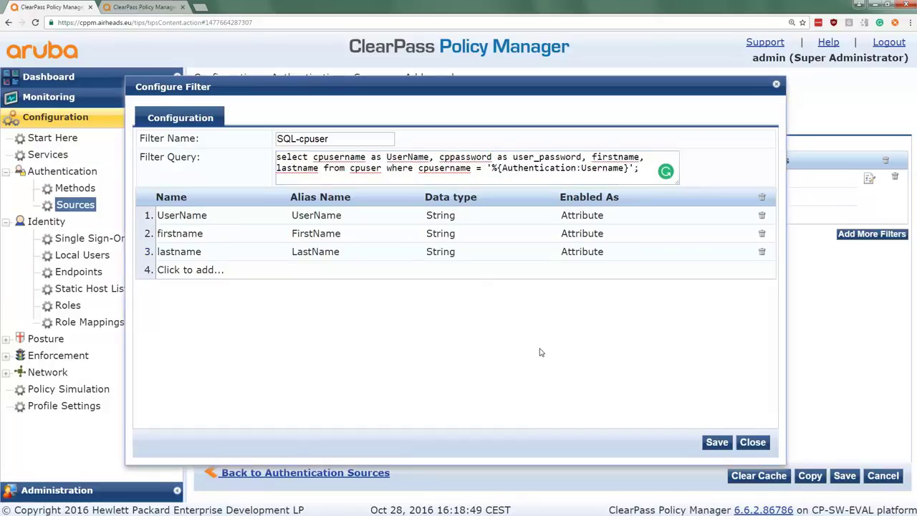
pyautogui.click(717, 442)
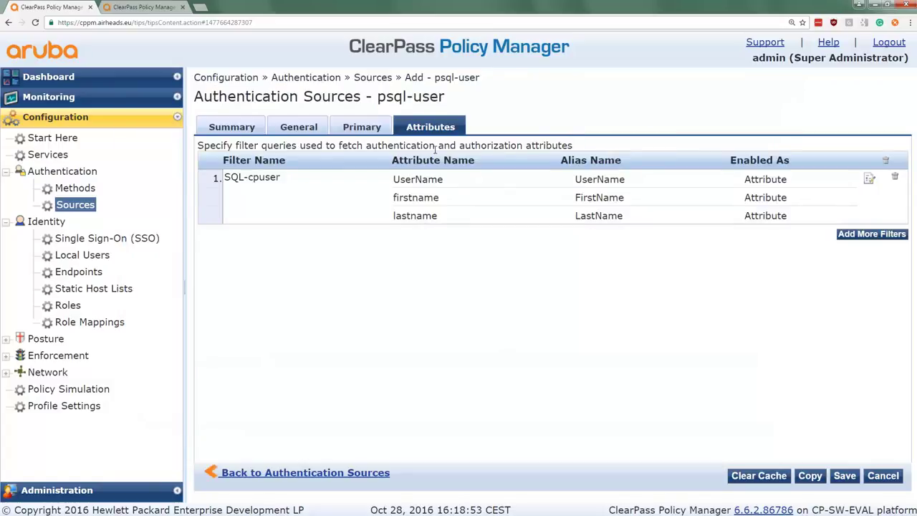
pyautogui.click(869, 178)
pyautogui.doubleClick(517, 159)
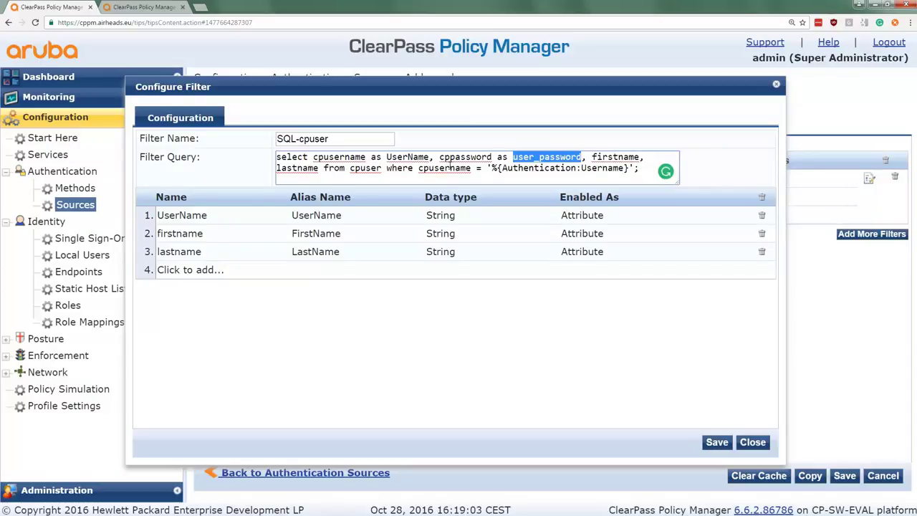
pyautogui.doubleClick(463, 157)
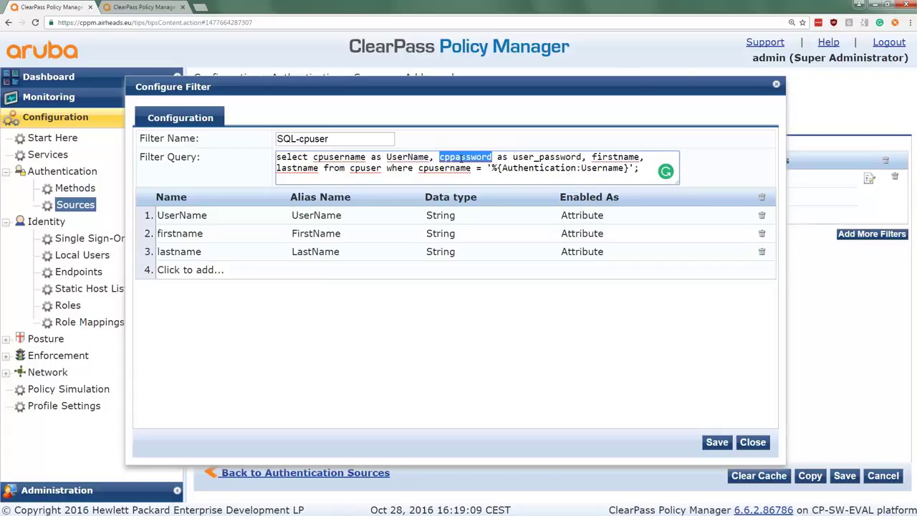
pyautogui.click(754, 443)
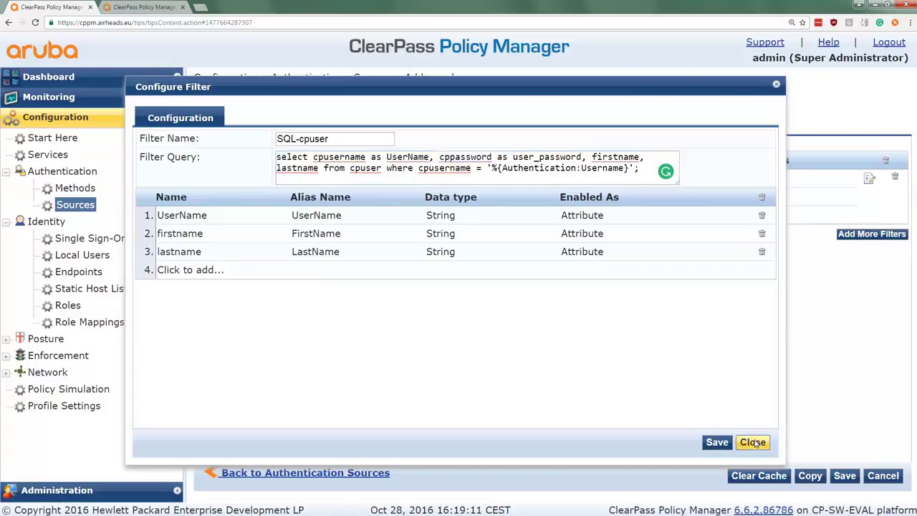
pyautogui.click(362, 127)
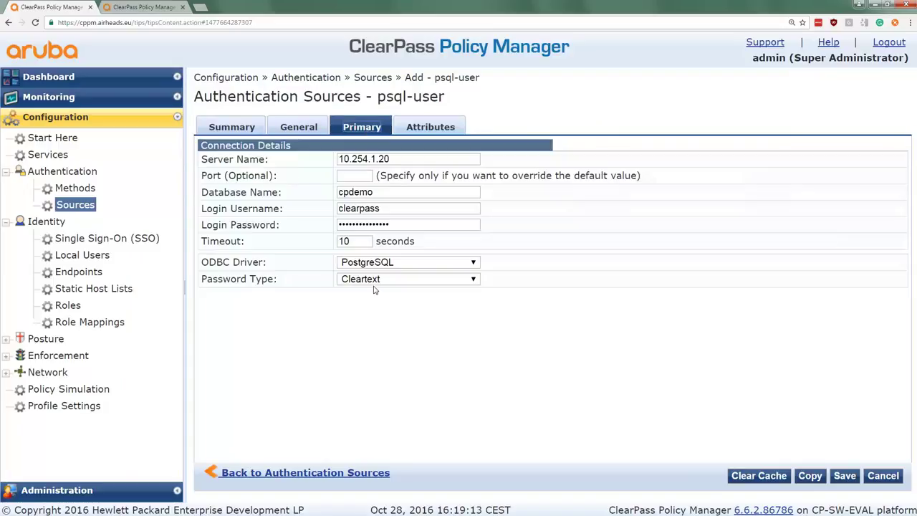
# Keep Cleartext as psql-user's Password Type, save the source, and open Policy Simulation.
pyautogui.click(396, 280)
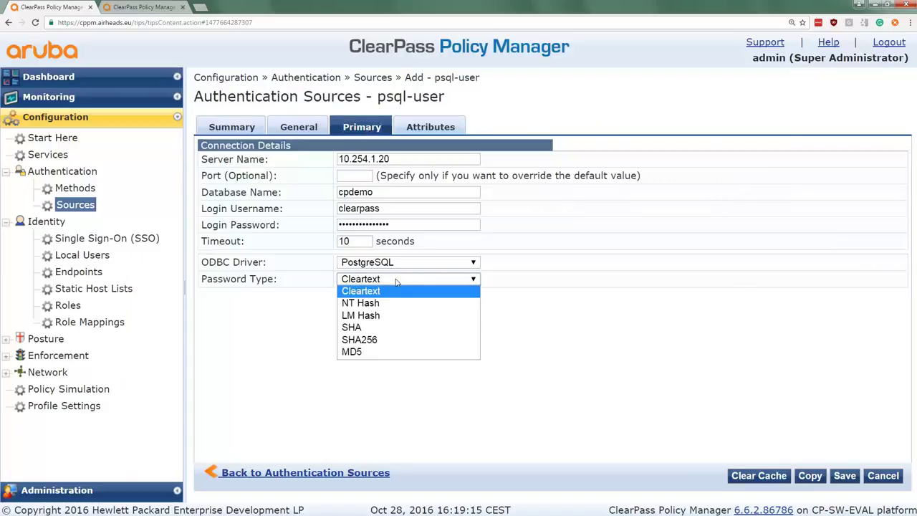
pyautogui.click(396, 280)
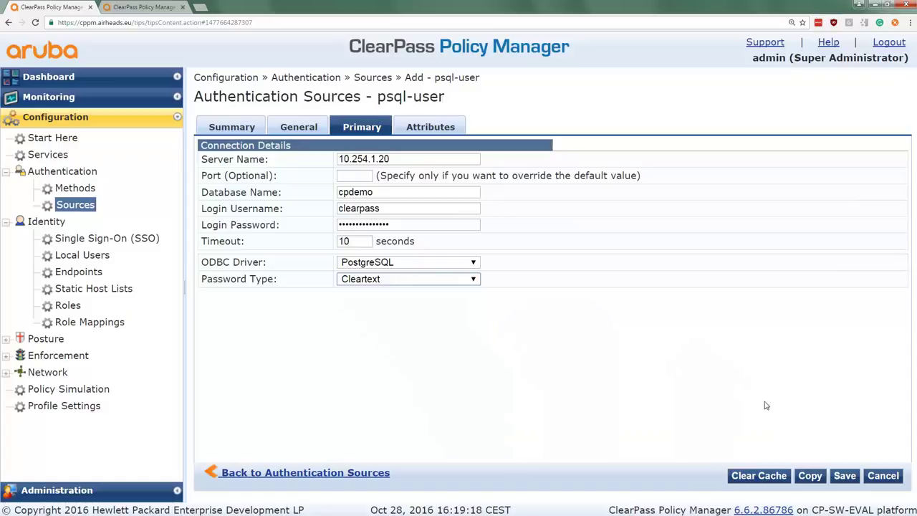
pyautogui.click(845, 476)
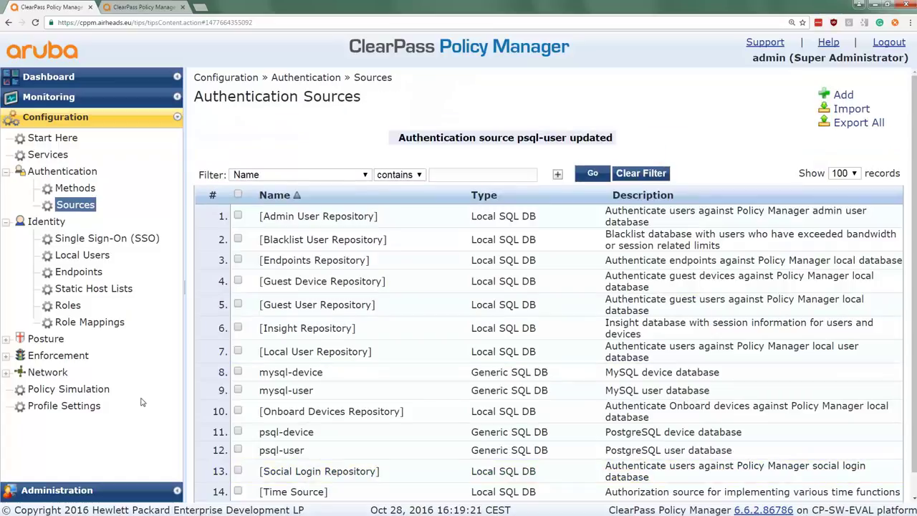
pyautogui.click(64, 390)
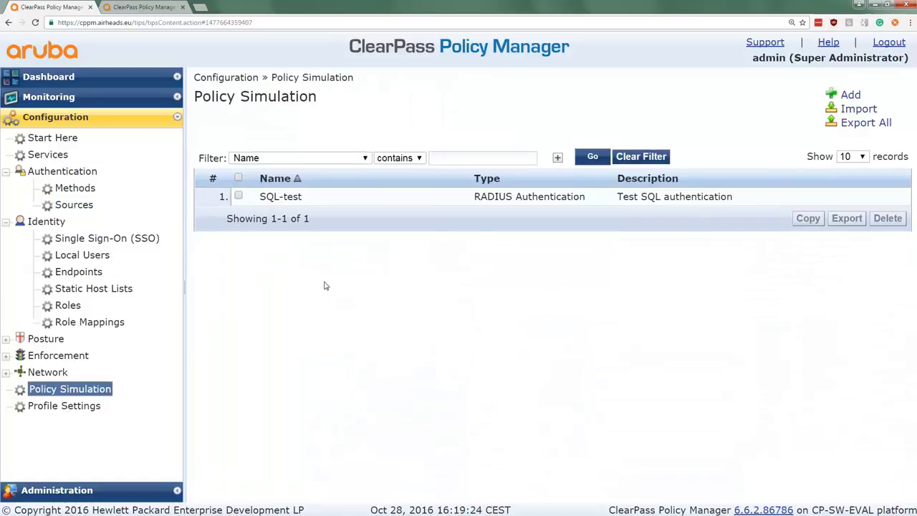
# Check SQL-test's successful RADIUS authentication result, then discard changes and open the psql-device source.
pyautogui.click(284, 199)
pyautogui.click(380, 129)
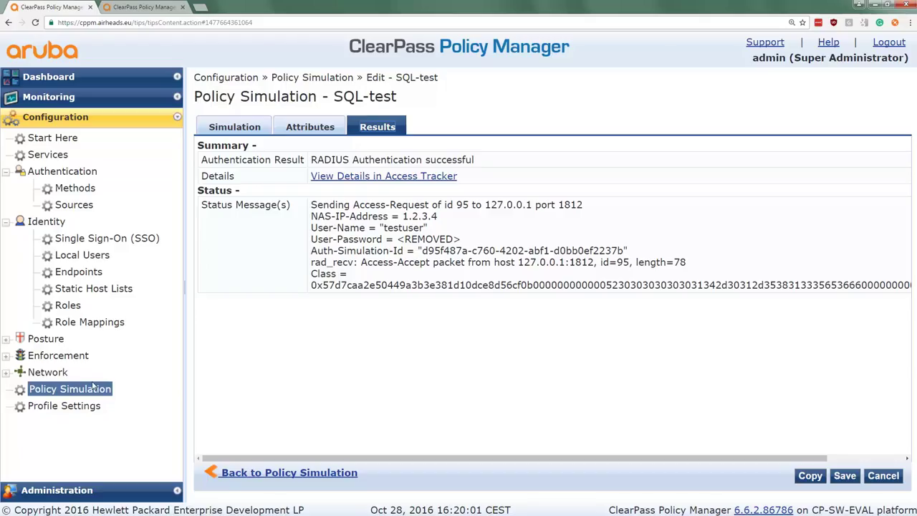
pyautogui.click(76, 205)
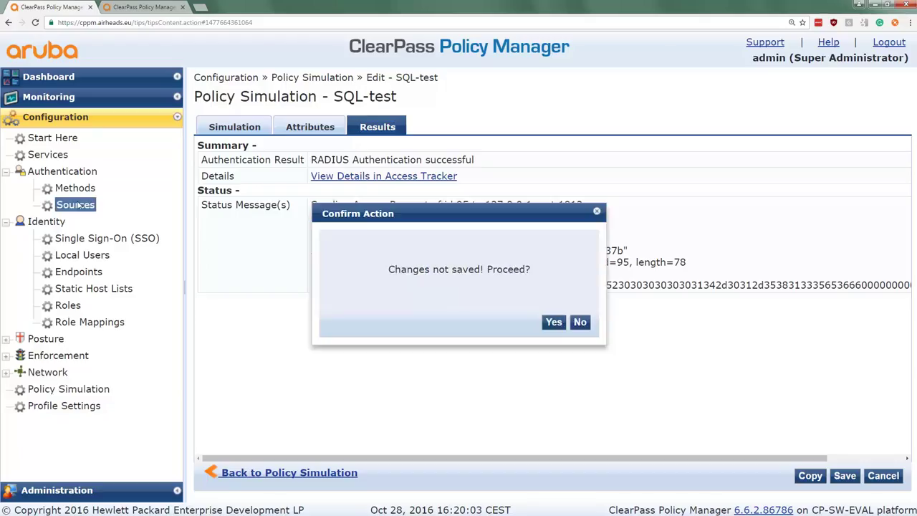
pyautogui.click(554, 322)
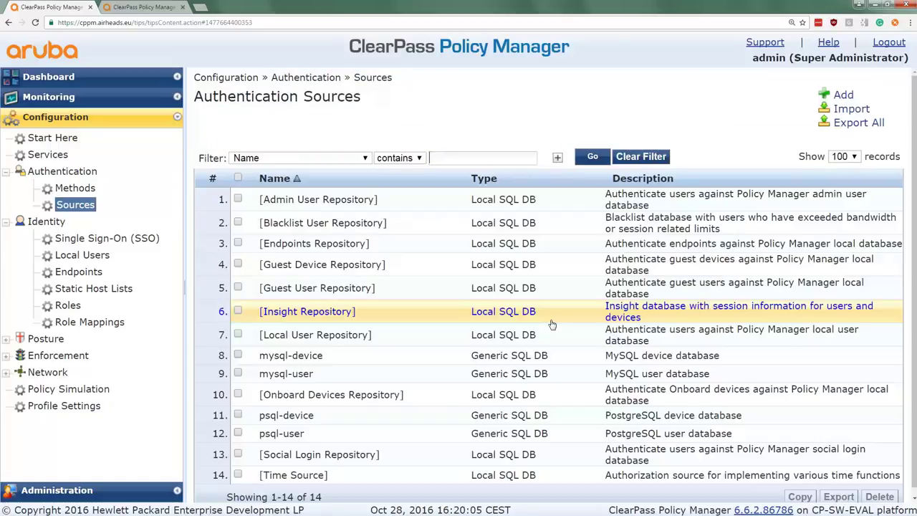
pyautogui.click(295, 421)
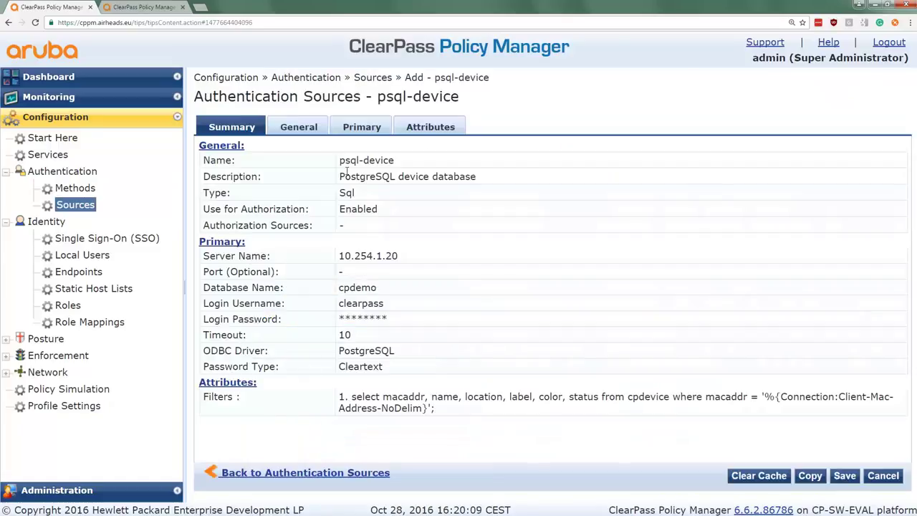
# Review psql-device's server 10.254.1.20 and Cleartext password type, then show its attribute filters.
pyautogui.click(362, 129)
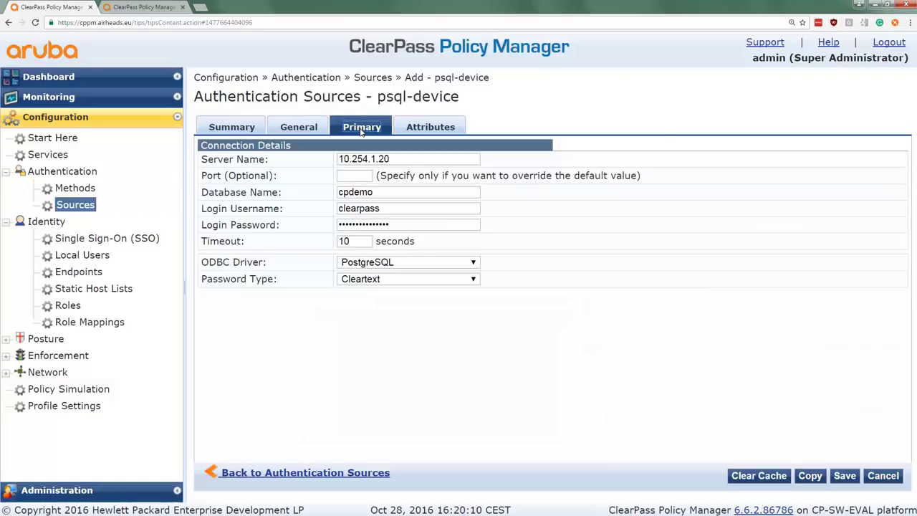
pyautogui.doubleClick(405, 159)
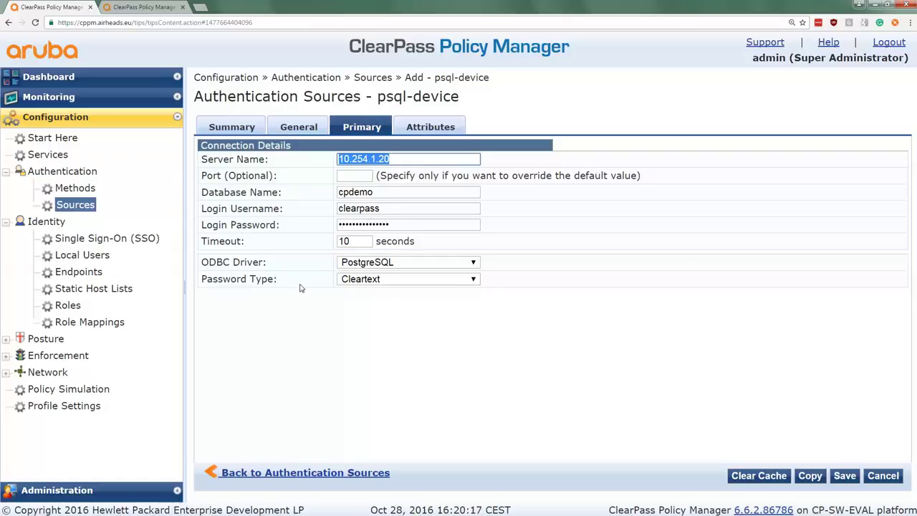
pyautogui.click(407, 279)
pyautogui.click(408, 280)
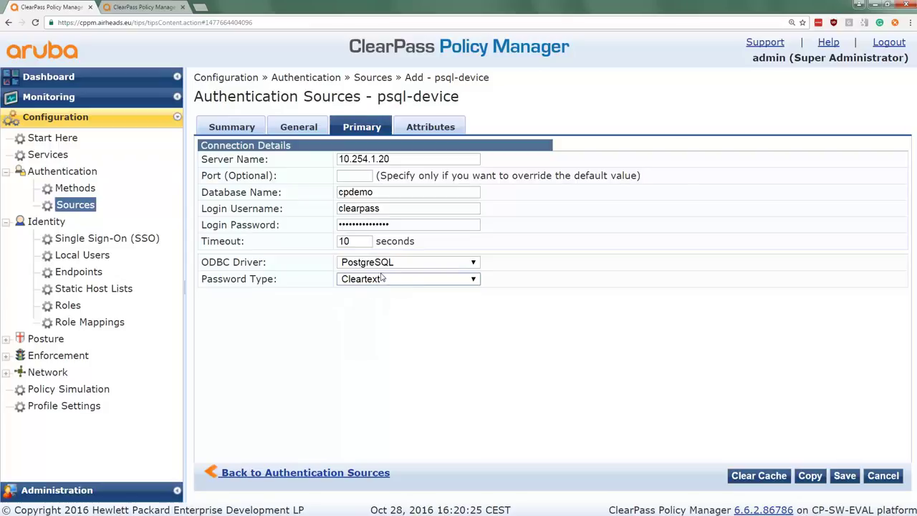
pyautogui.click(436, 129)
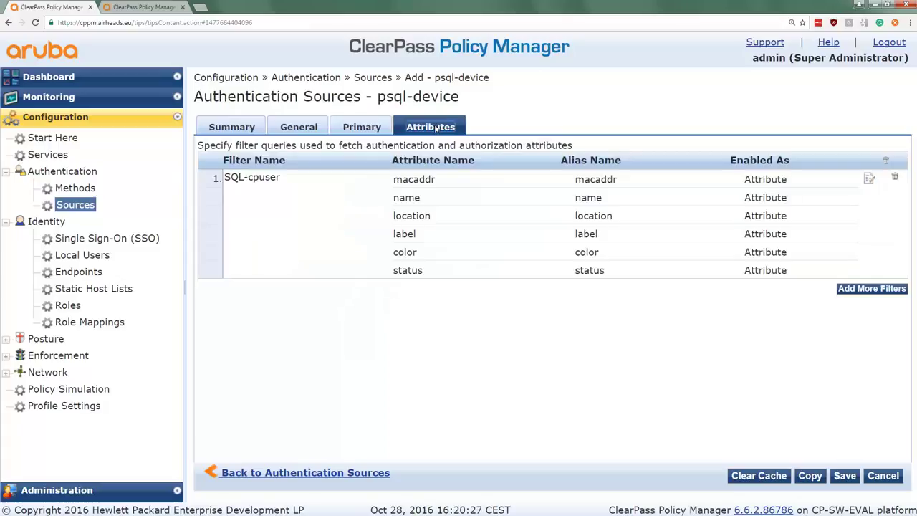
# Inspect the SQL-cpuser filter's MAC address query, then return to the Access Tracker request details.
pyautogui.click(868, 179)
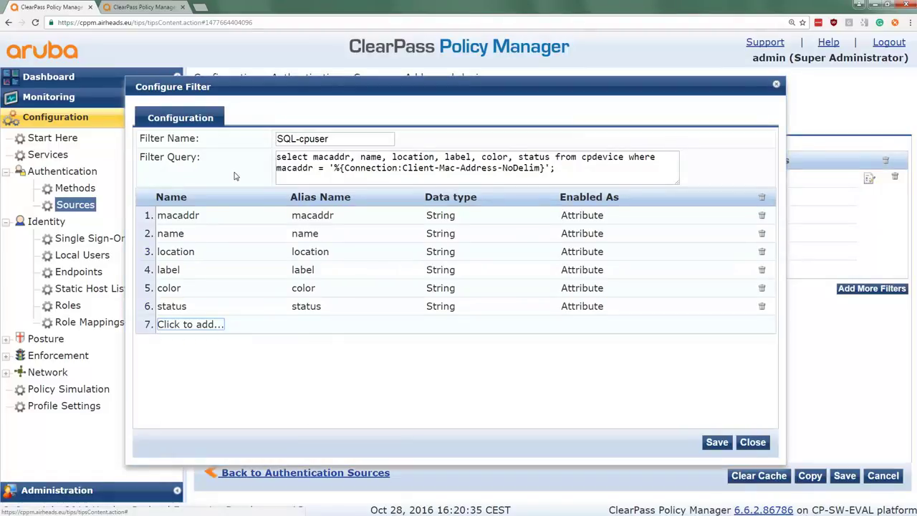
pyautogui.click(273, 165)
pyautogui.click(136, 7)
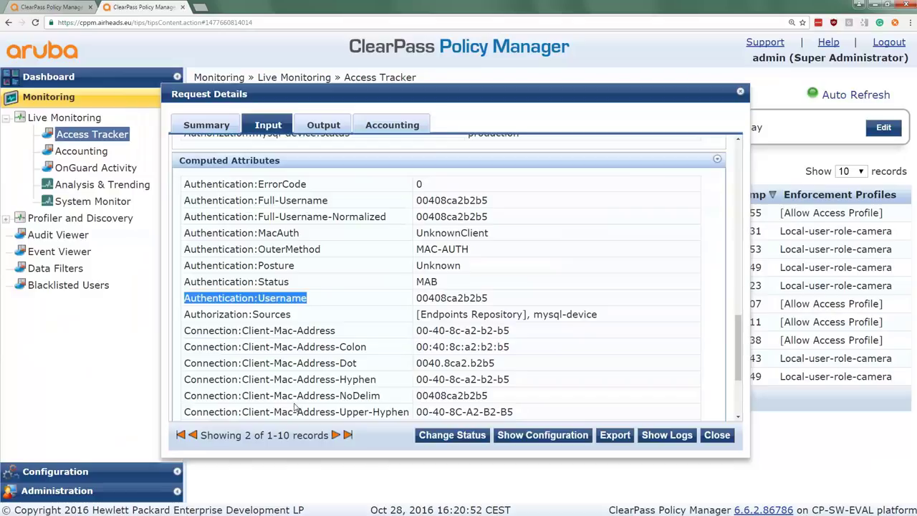
pyautogui.doubleClick(207, 396)
pyautogui.moveTo(255, 396); pyautogui.dragTo(357, 396)
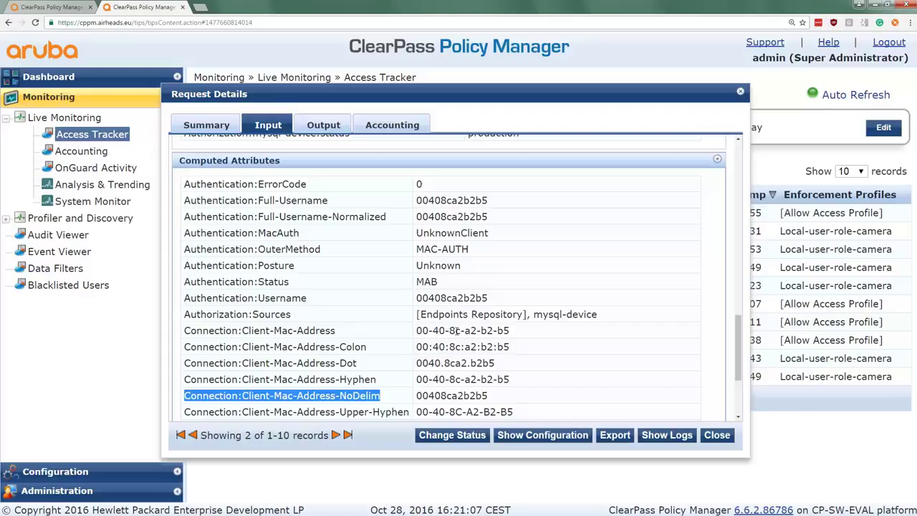
pyautogui.doubleClick(307, 331)
pyautogui.click(307, 331)
pyautogui.doubleClick(307, 331)
pyautogui.moveTo(307, 331); pyautogui.dragTo(228, 335)
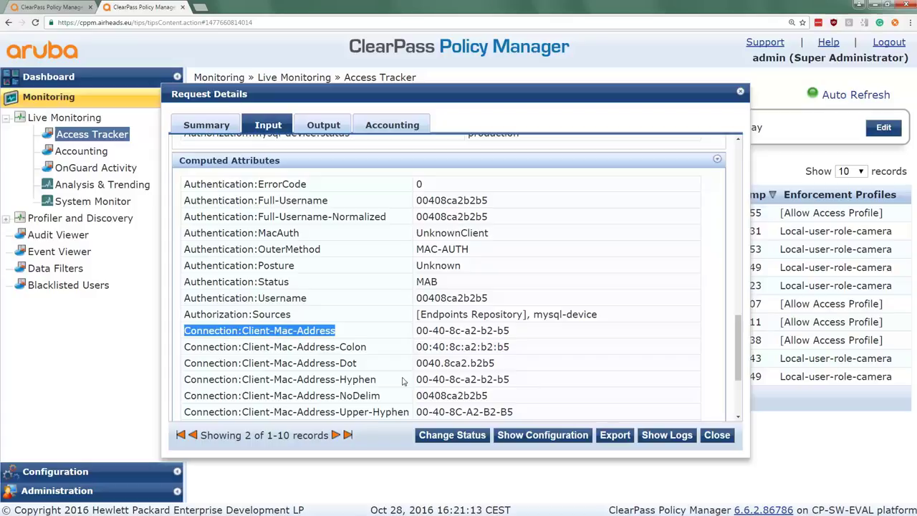
pyautogui.moveTo(417, 412); pyautogui.dragTo(504, 414)
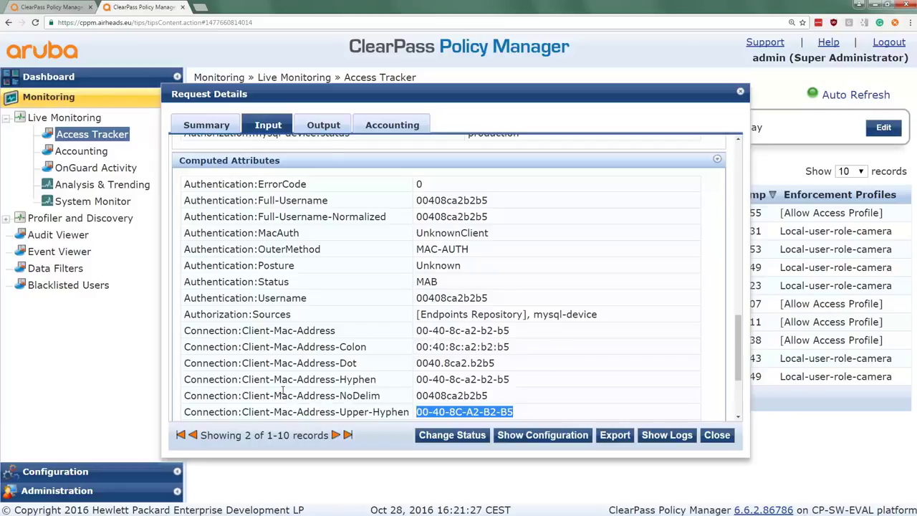
pyautogui.moveTo(185, 379); pyautogui.dragTo(330, 380)
pyautogui.moveTo(185, 364); pyautogui.dragTo(331, 363)
pyautogui.moveTo(185, 396); pyautogui.dragTo(381, 396)
pyautogui.click(50, 8)
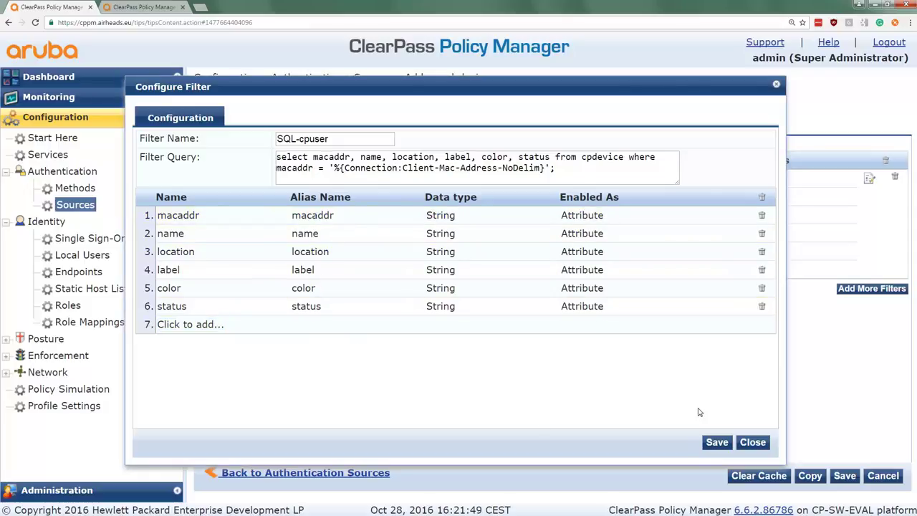
# Close the SQL-cpuser filter, cancel psql-device without saving, and open Local-user-role-MAC from Services.
pyautogui.click(754, 442)
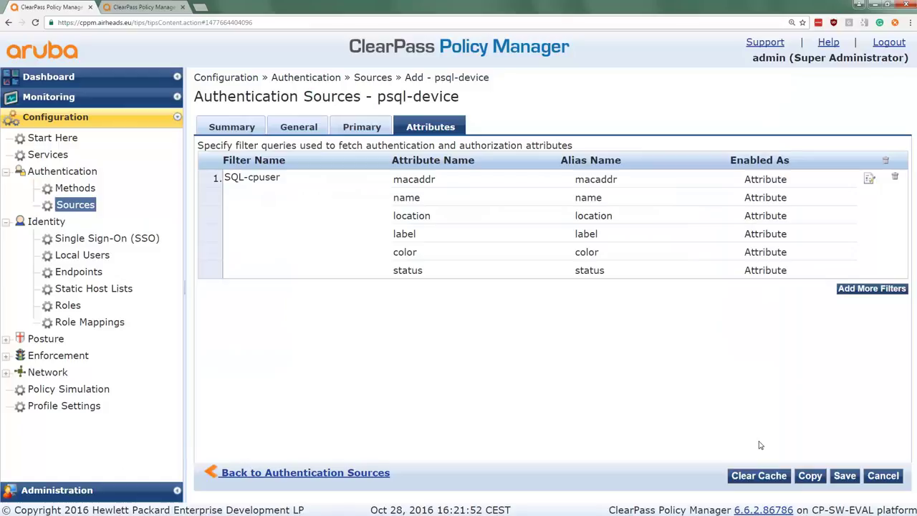
pyautogui.click(879, 475)
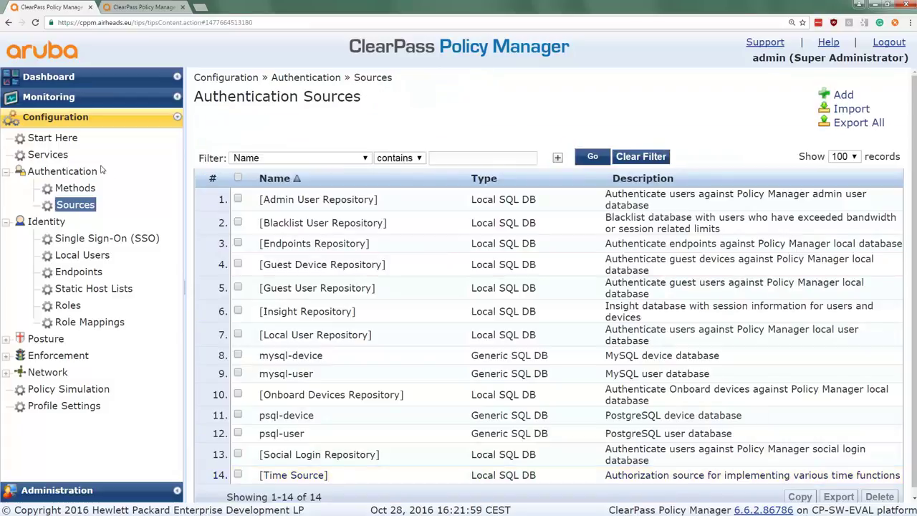
pyautogui.click(49, 156)
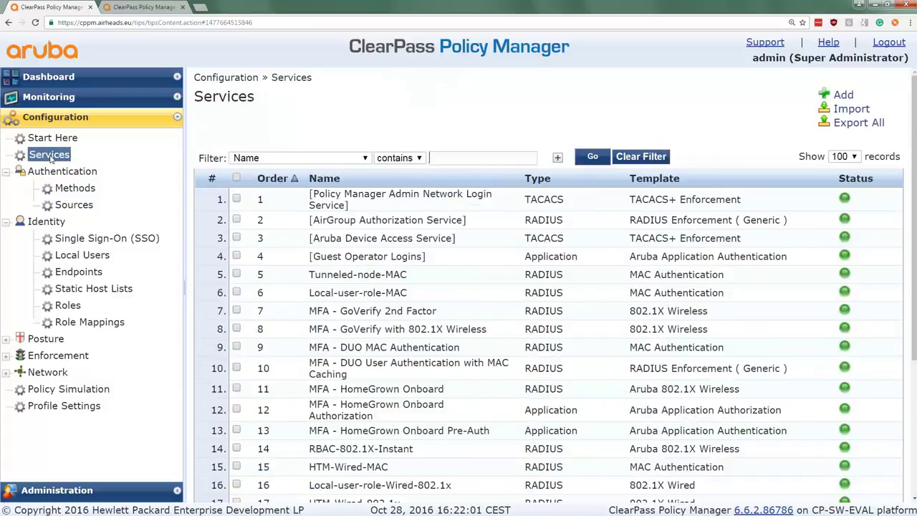
pyautogui.click(378, 300)
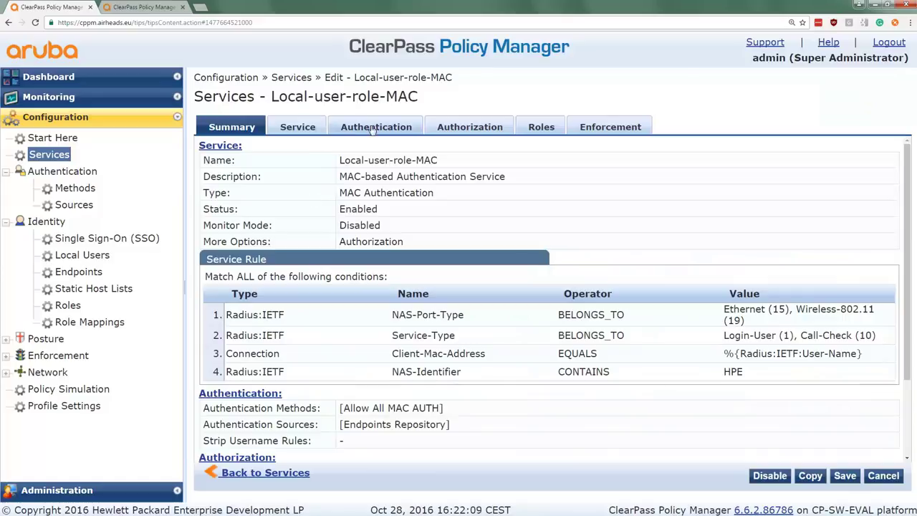
# Toggle Local-user-role-MAC's Authorization option off and on, then check its authentication and authorization sources.
pyautogui.click(297, 127)
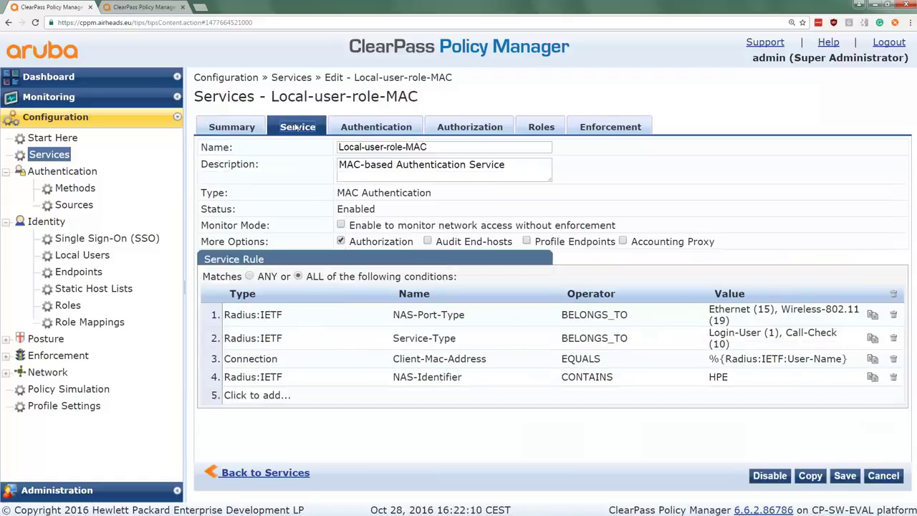
pyautogui.click(341, 242)
pyautogui.click(341, 241)
pyautogui.click(489, 127)
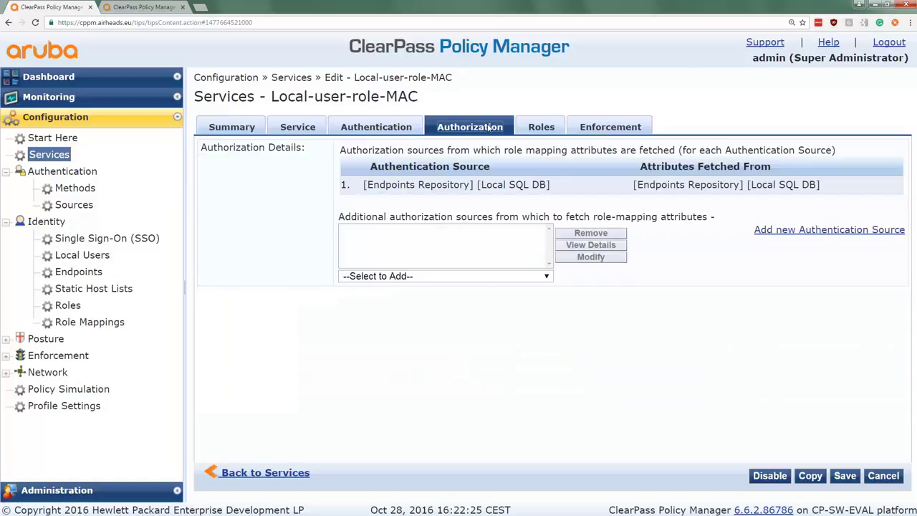
pyautogui.click(387, 129)
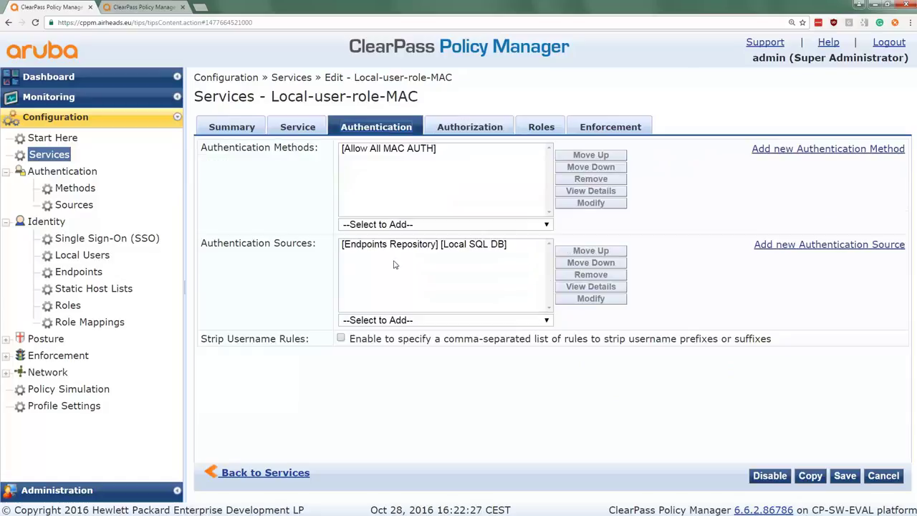
pyautogui.click(467, 126)
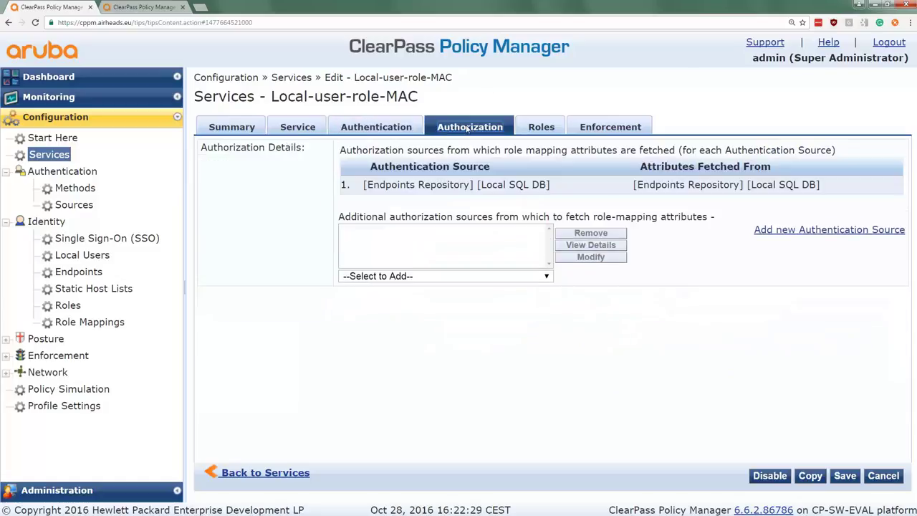
# Add psql-device as an authorization source, then review the role mapping and enf_Local-user-role enforcement.
pyautogui.click(428, 278)
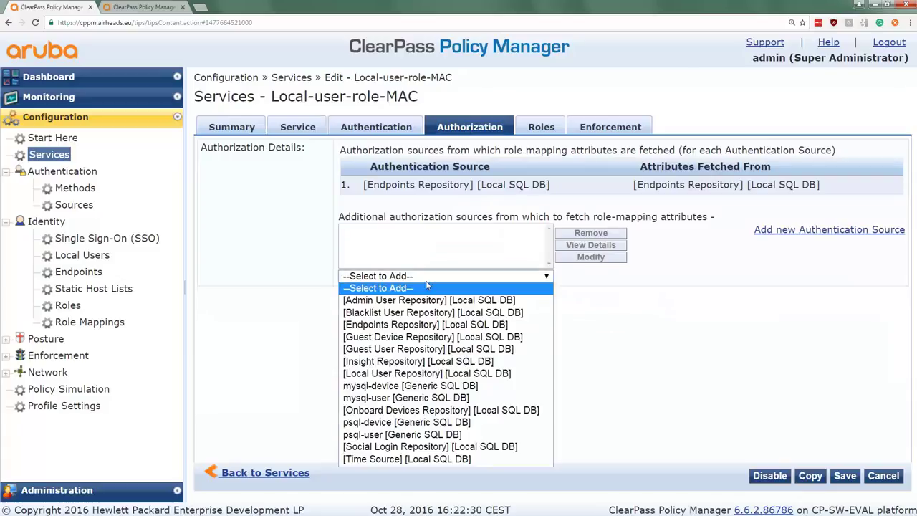
pyautogui.click(406, 423)
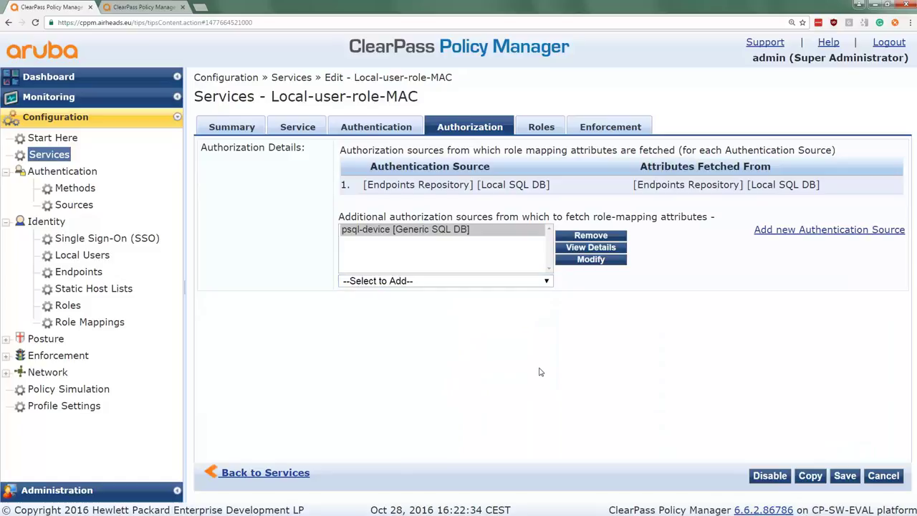
pyautogui.click(541, 129)
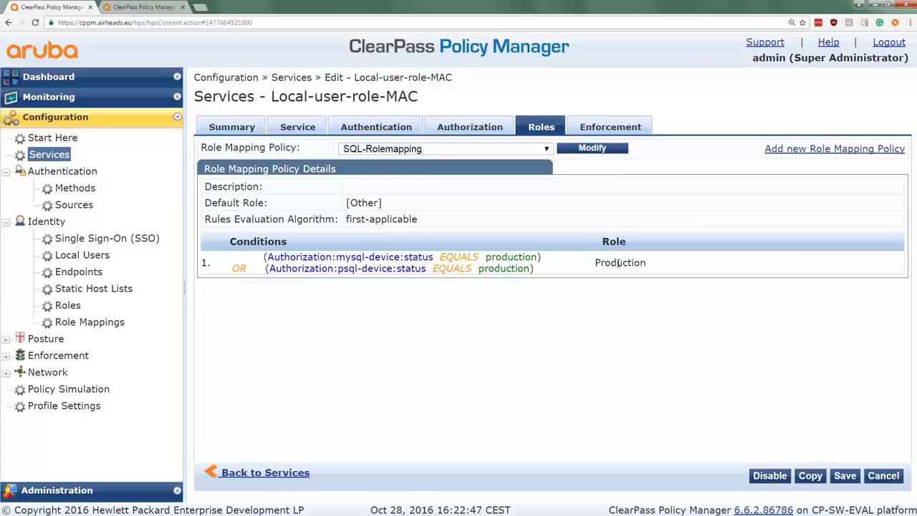
pyautogui.click(617, 128)
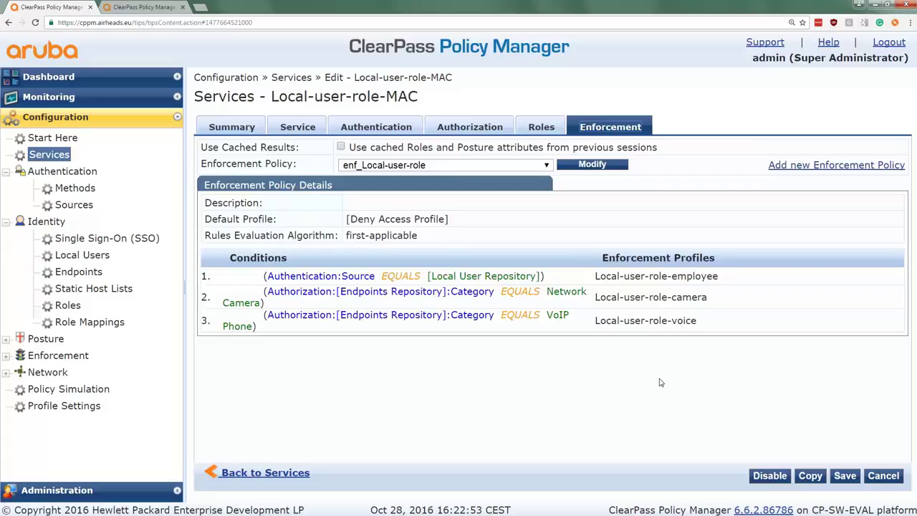
pyautogui.click(49, 102)
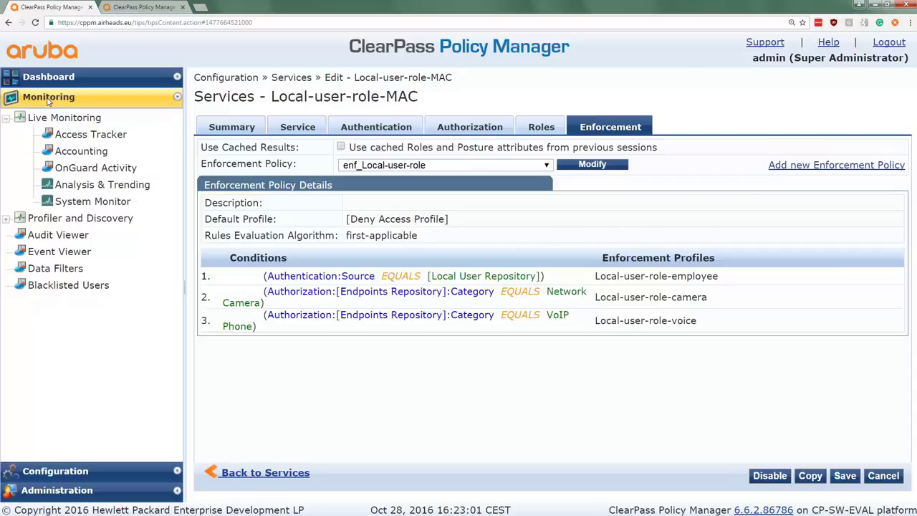
# Open the newest Local-user-role-MAC request in Access Tracker, highlighting psql-device authorization and Production role.
pyautogui.click(72, 136)
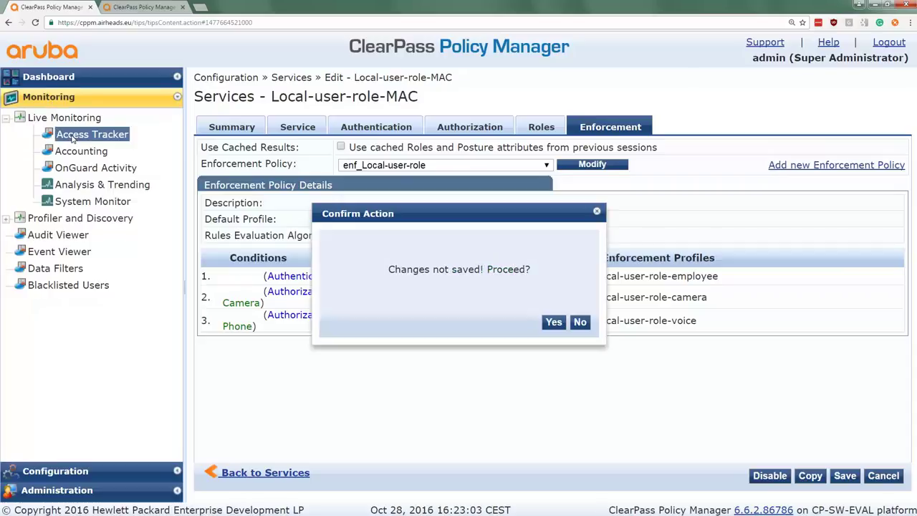
pyautogui.click(554, 322)
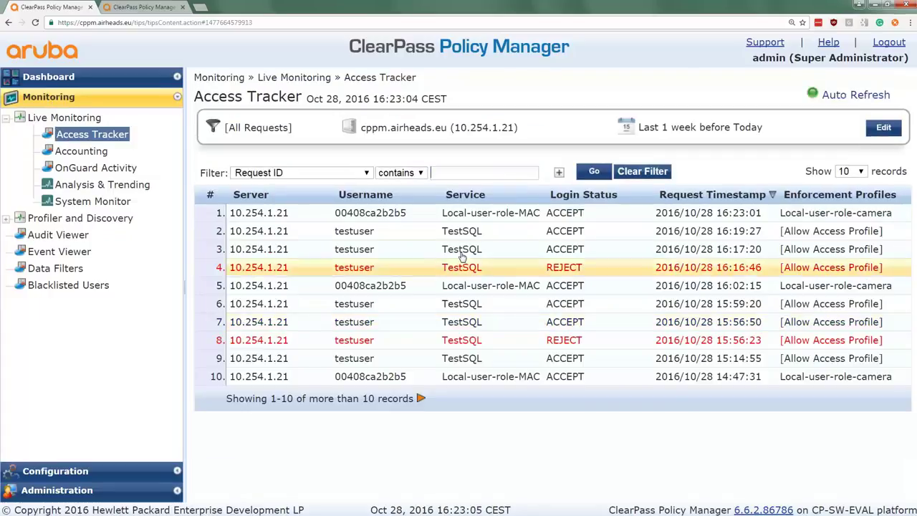
pyautogui.click(475, 215)
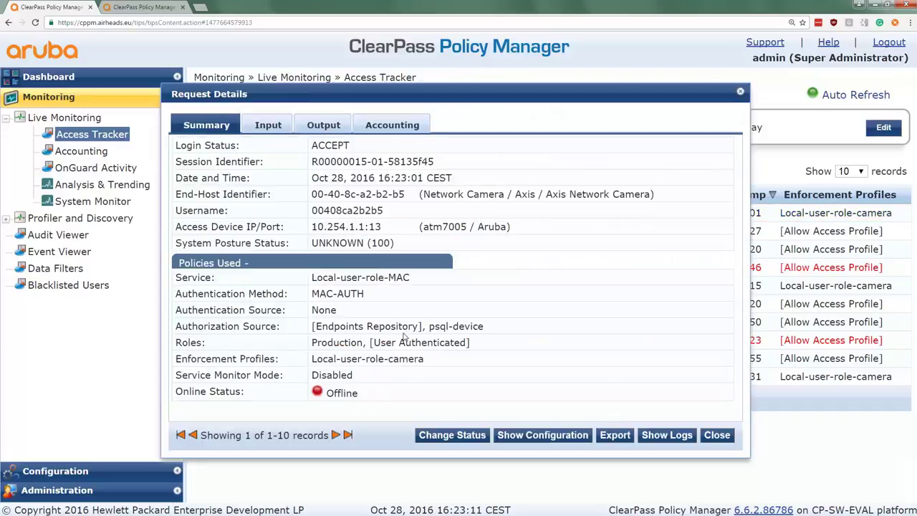
pyautogui.moveTo(429, 326); pyautogui.dragTo(482, 327)
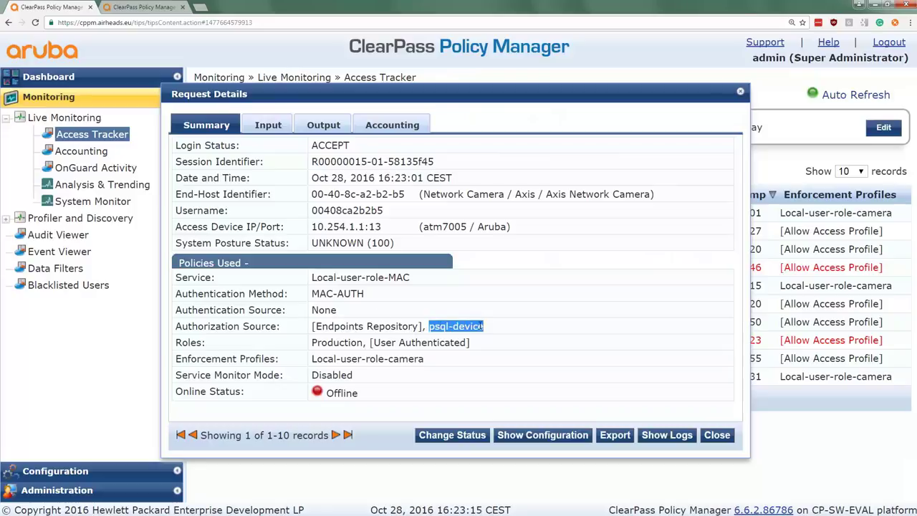
pyautogui.doubleClick(333, 342)
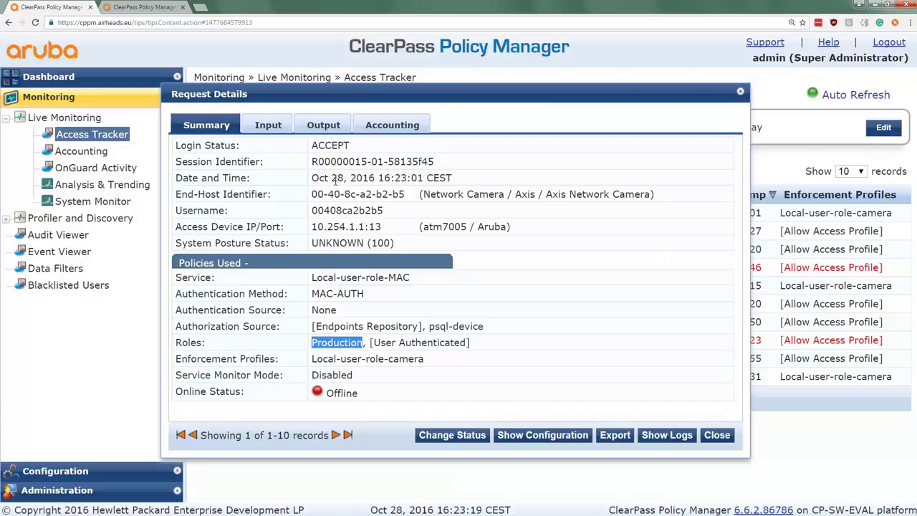
pyautogui.click(270, 127)
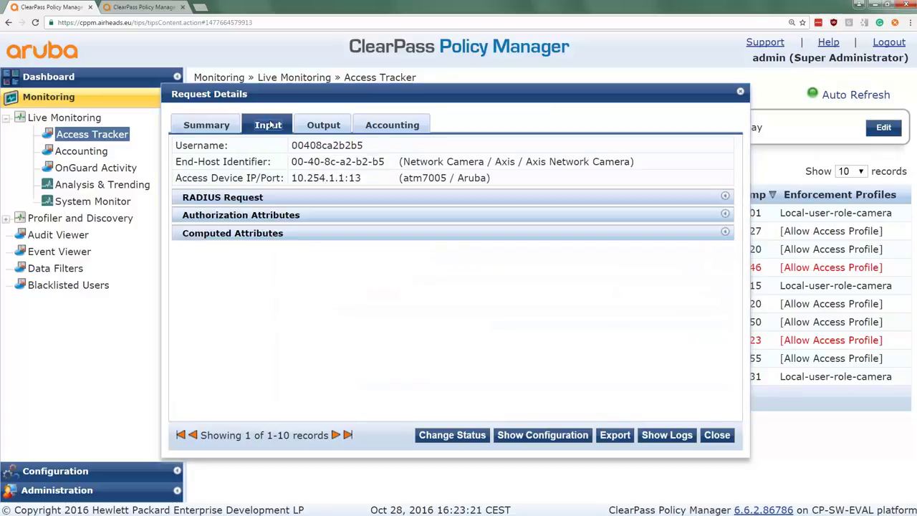
# Expand the request's authorization attributes to show psql-device's AXIS IP-camera values with status production.
pyautogui.click(257, 216)
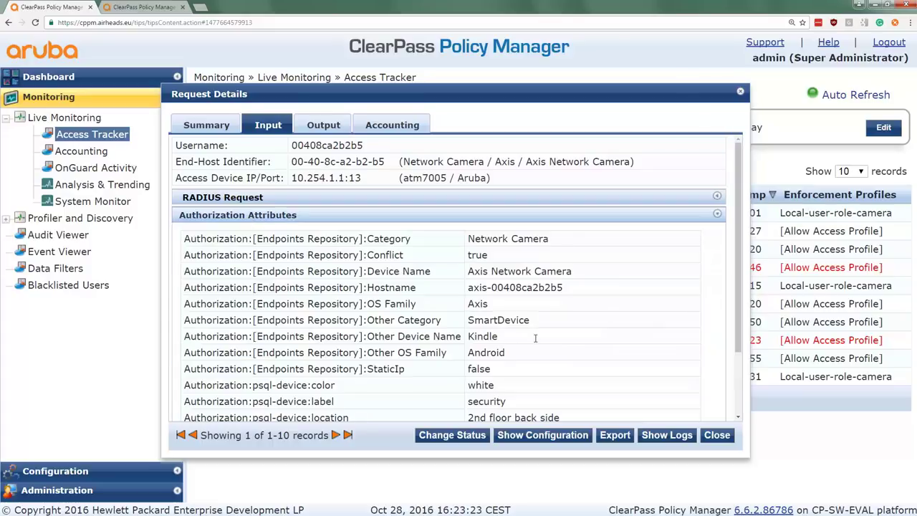
pyautogui.moveTo(737, 330); pyautogui.dragTo(741, 398)
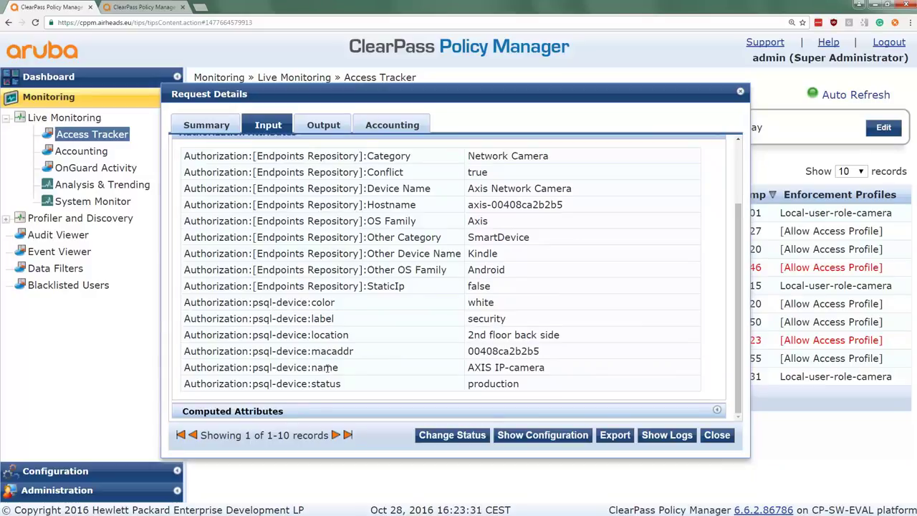
pyautogui.moveTo(271, 385); pyautogui.dragTo(519, 388)
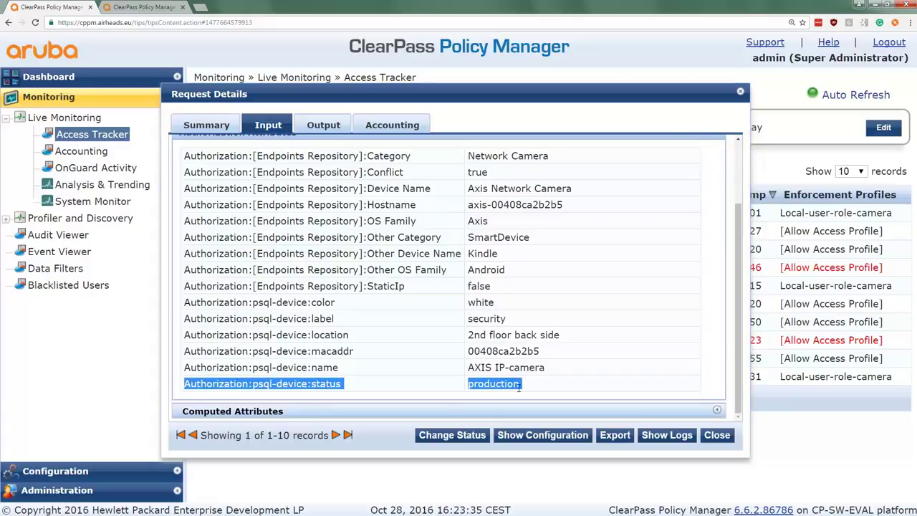